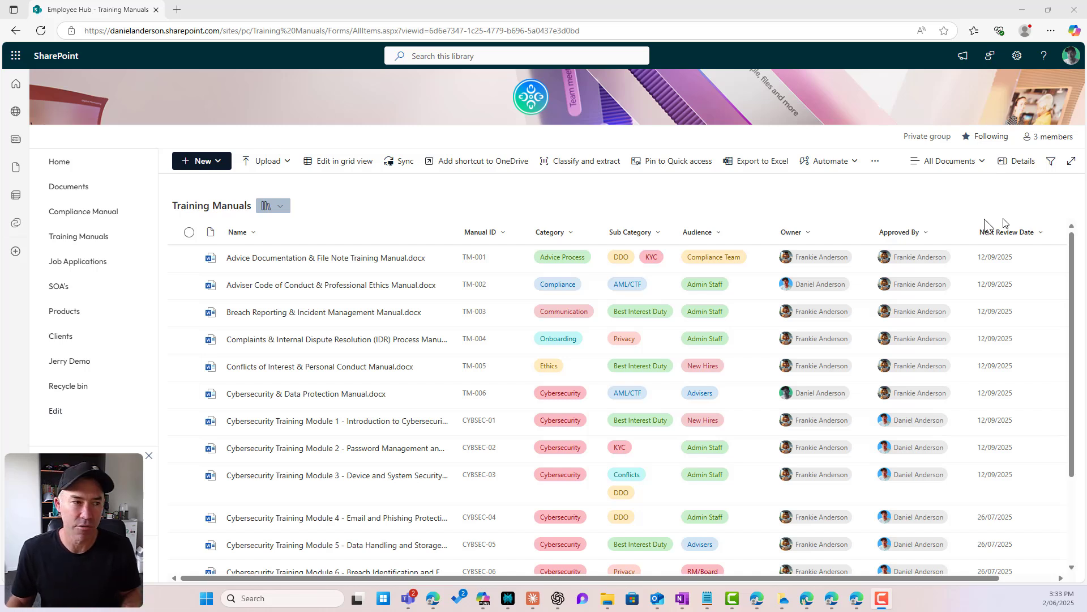
Step: Group the Training Manuals library by Category, then collapse and re-expand all six category groups
left_click(575, 238)
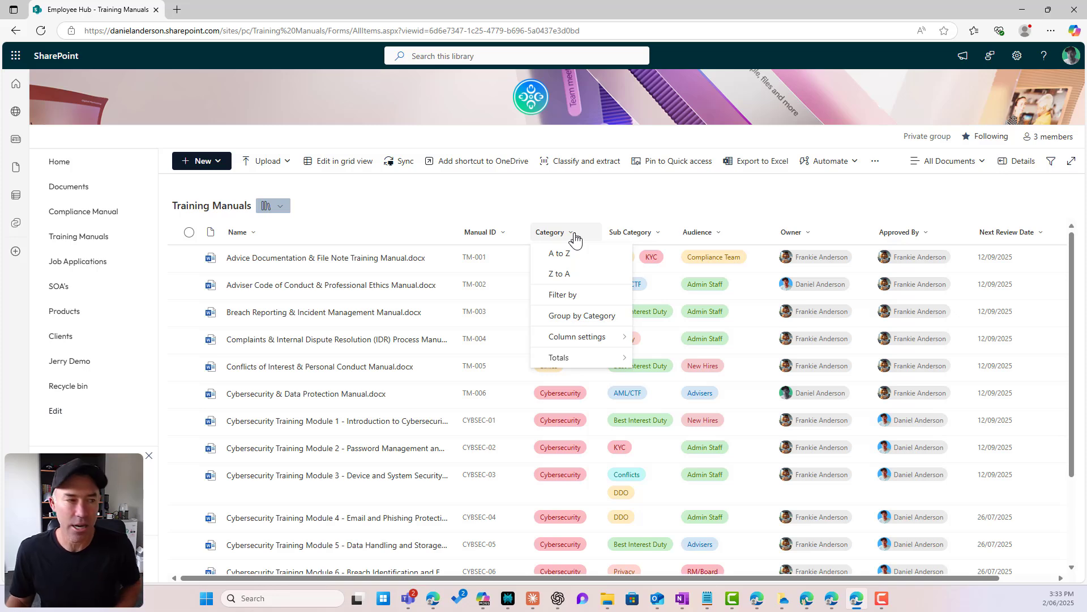
left_click(590, 316)
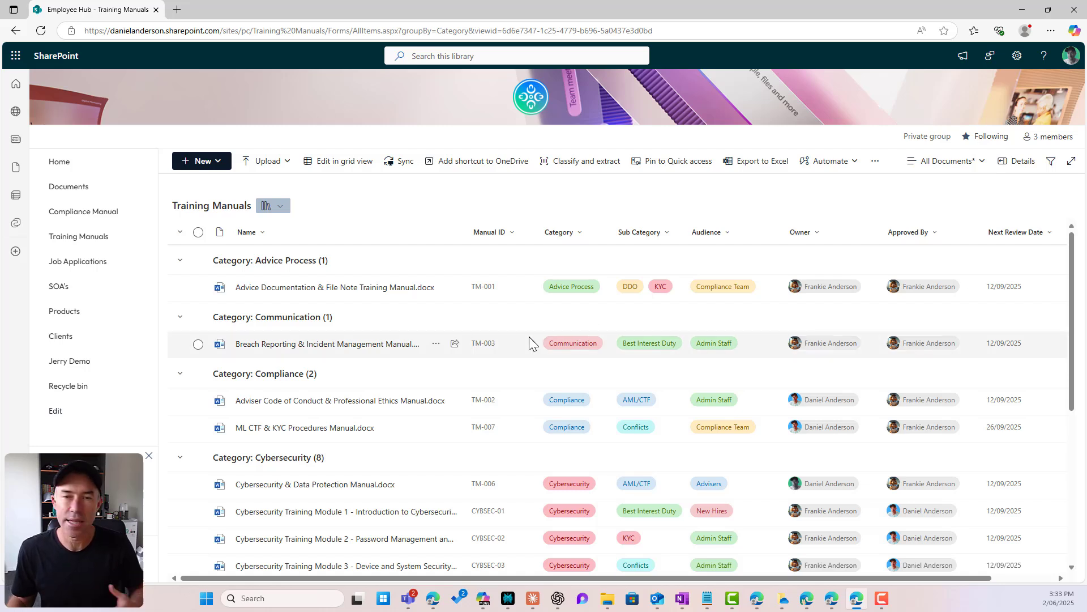
left_click(180, 232)
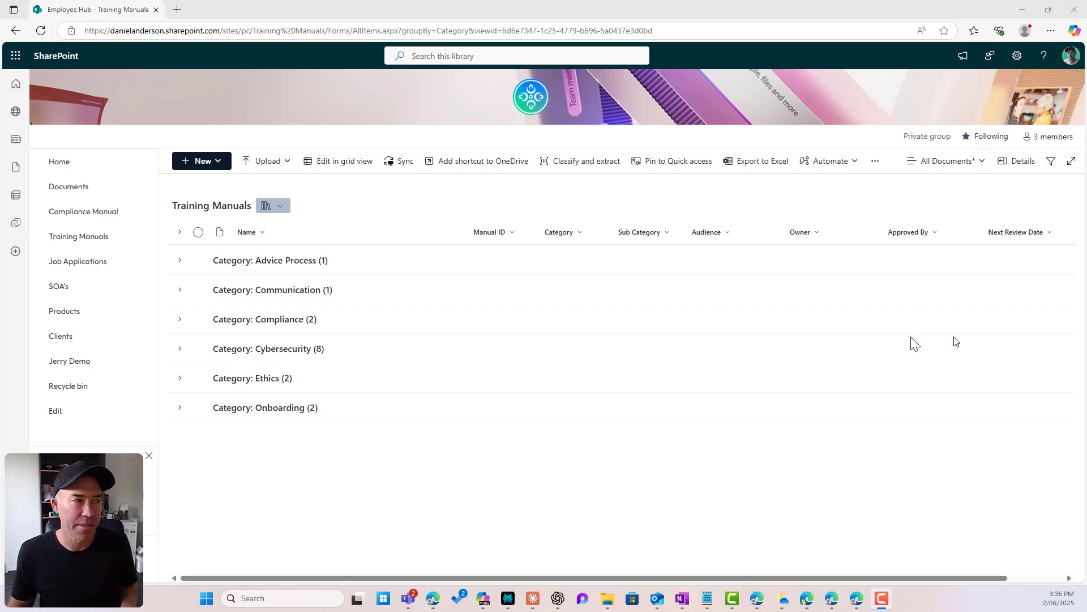
left_click(180, 233)
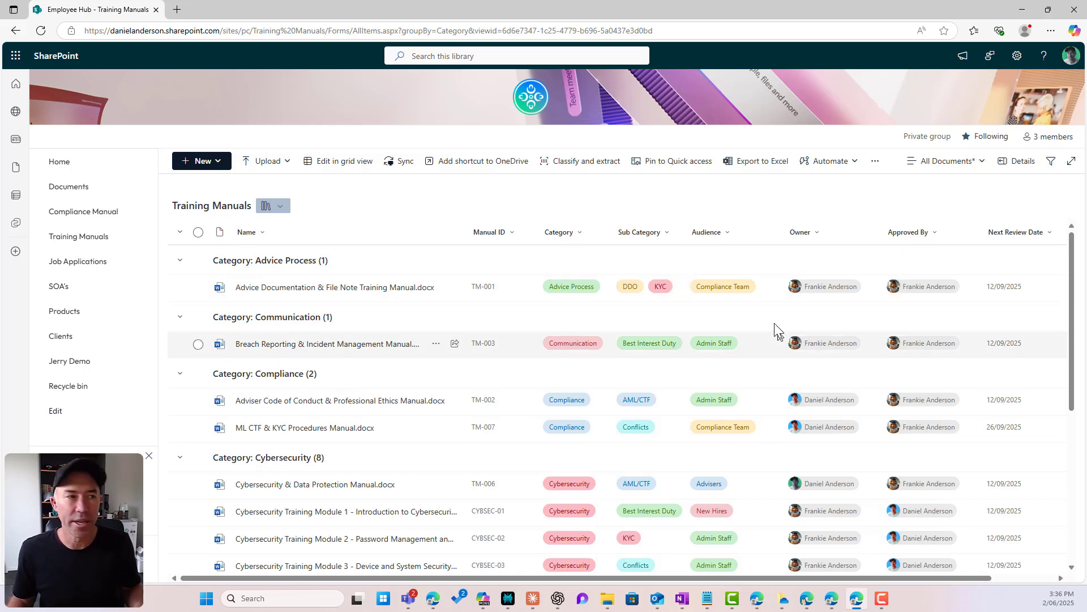
left_click(724, 239)
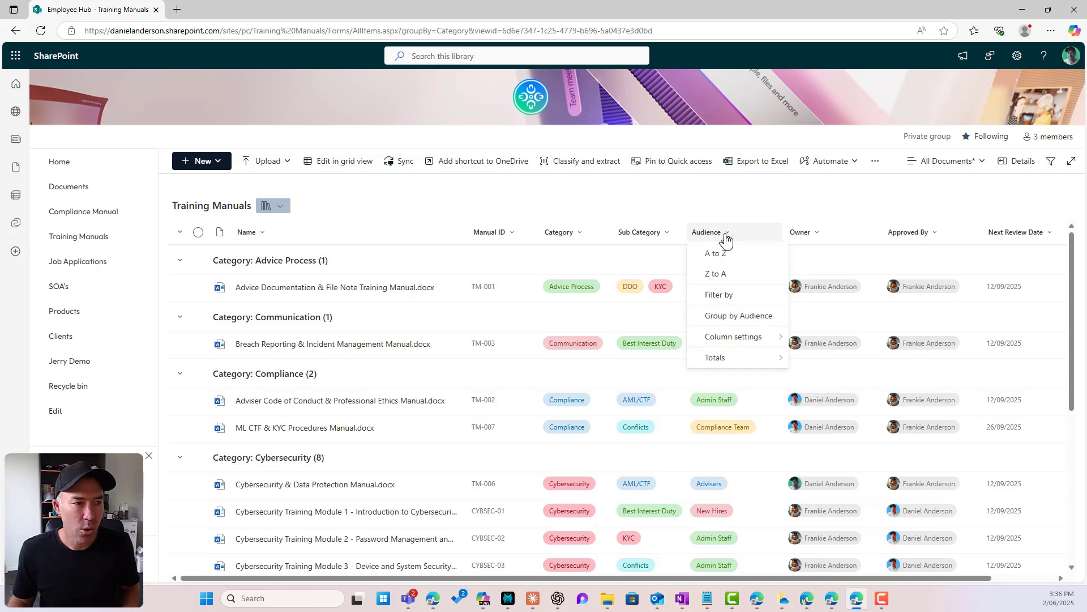
left_click(732, 317)
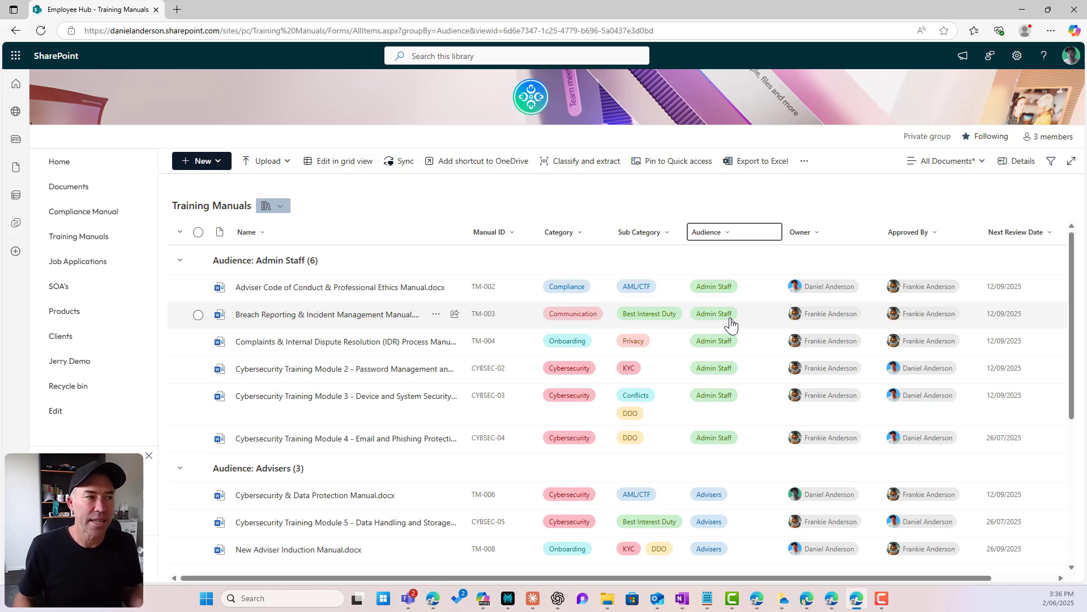
left_click(579, 232)
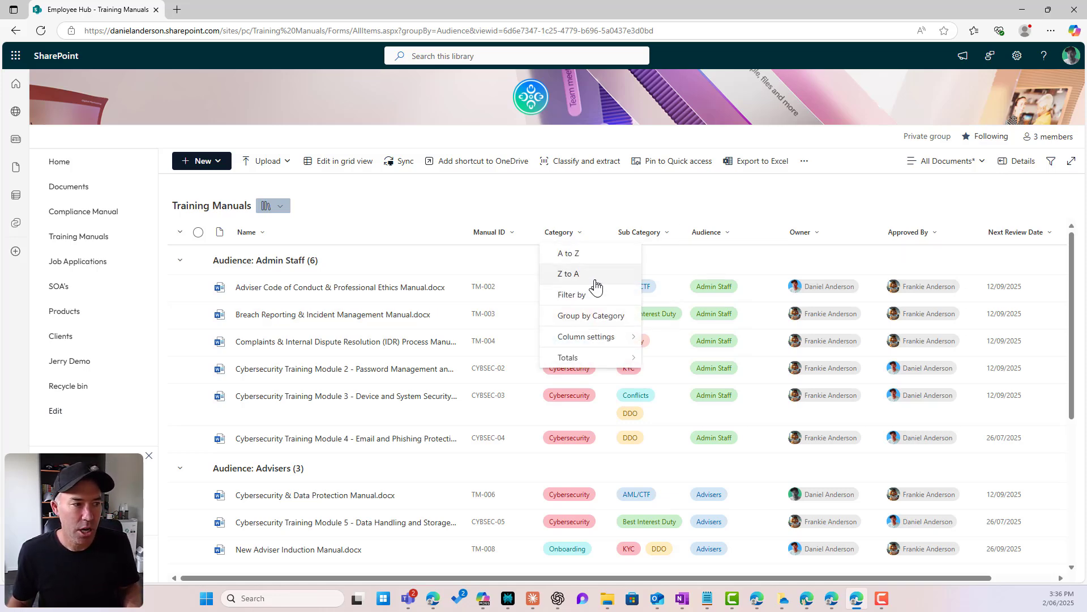
left_click(593, 315)
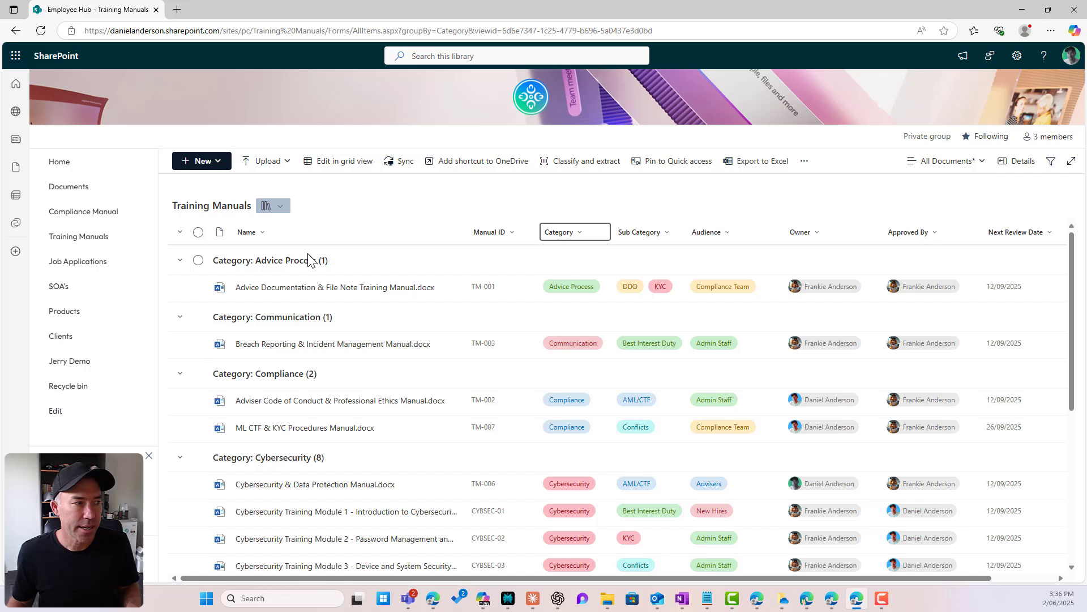
mouse_move(322, 428)
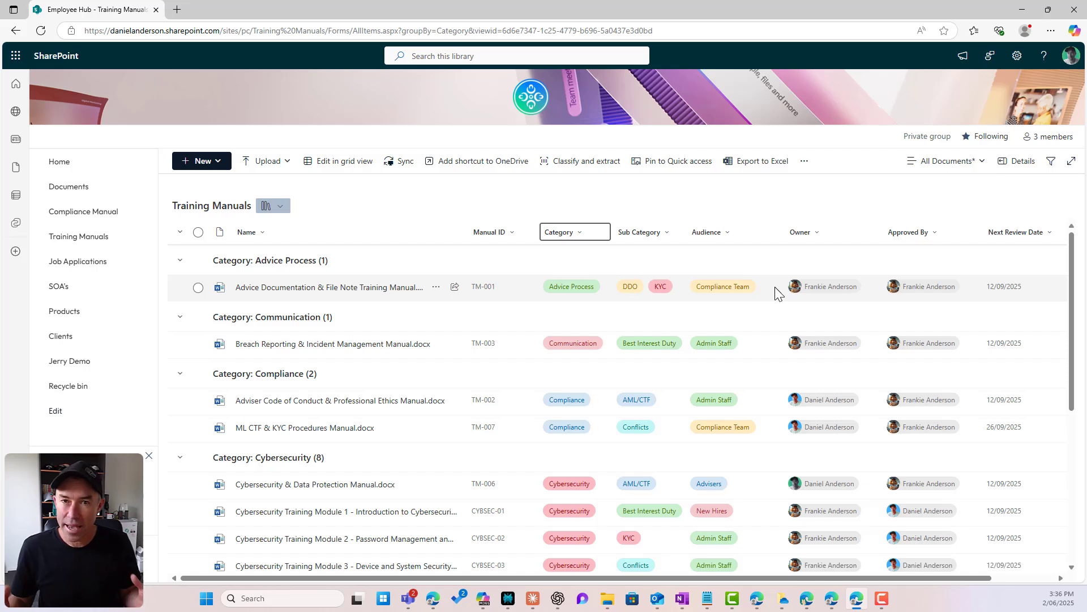
Step: Create a new public view named '2 Level Groups'
left_click(945, 164)
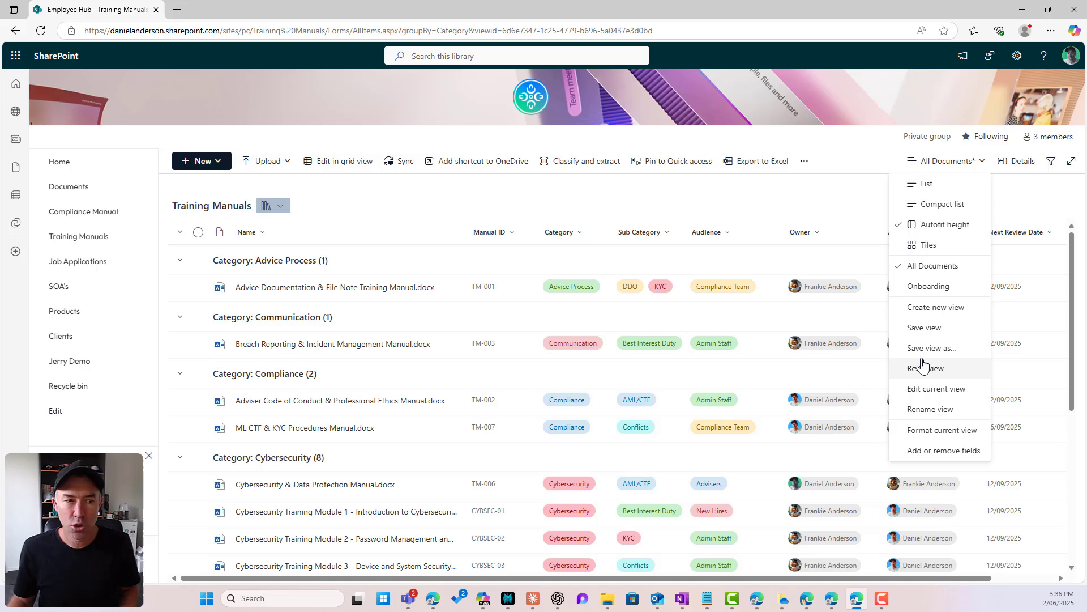
left_click(939, 309)
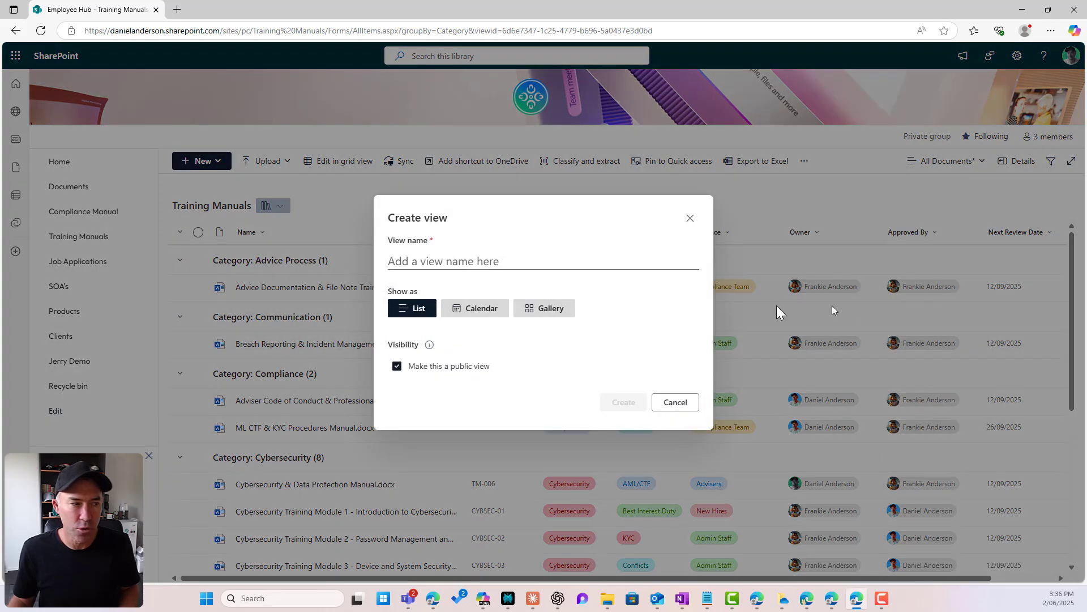
left_click(480, 258)
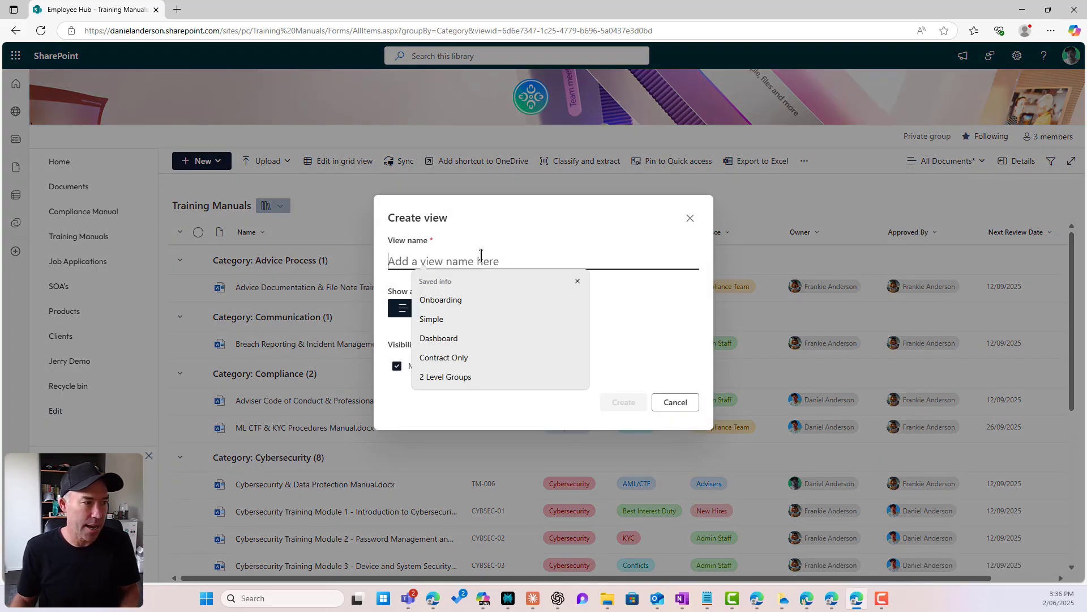
left_click(445, 376)
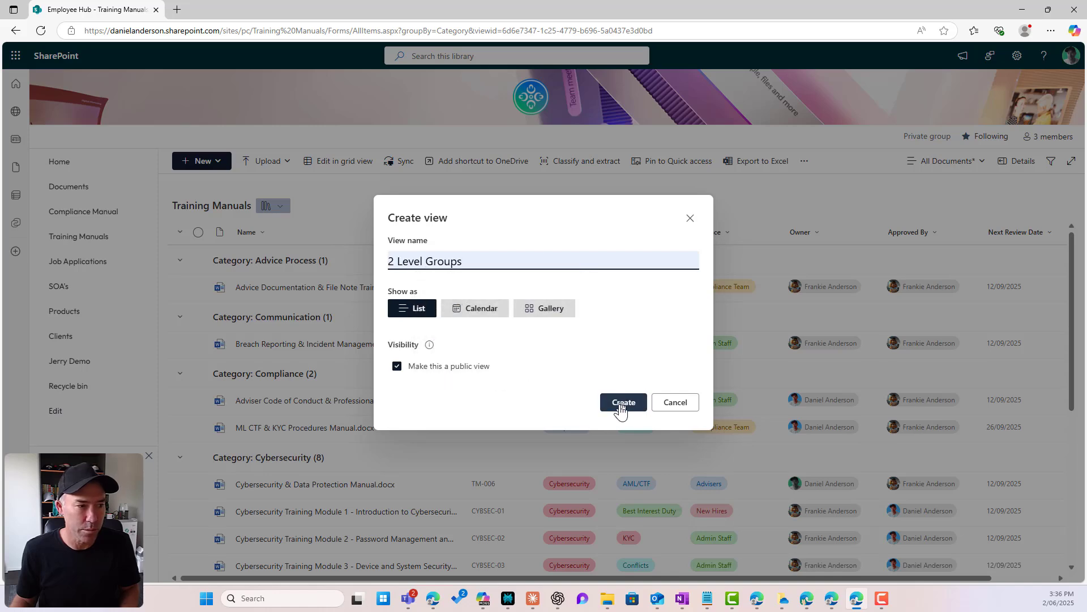
left_click(622, 402)
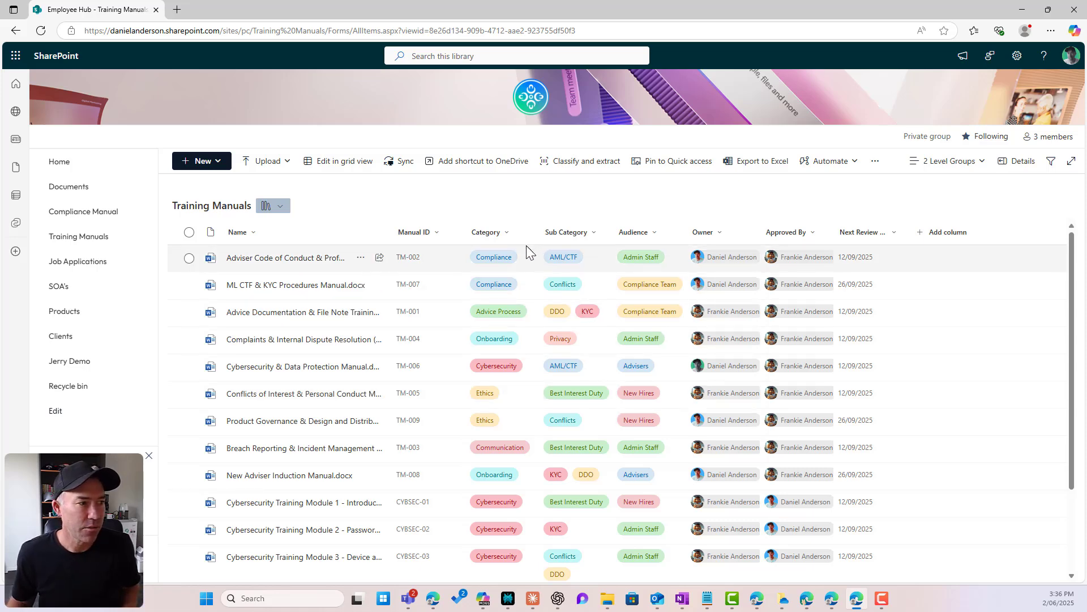
Step: Group the 2 Level Groups view by Category and save the view
left_click(503, 234)
left_click(513, 316)
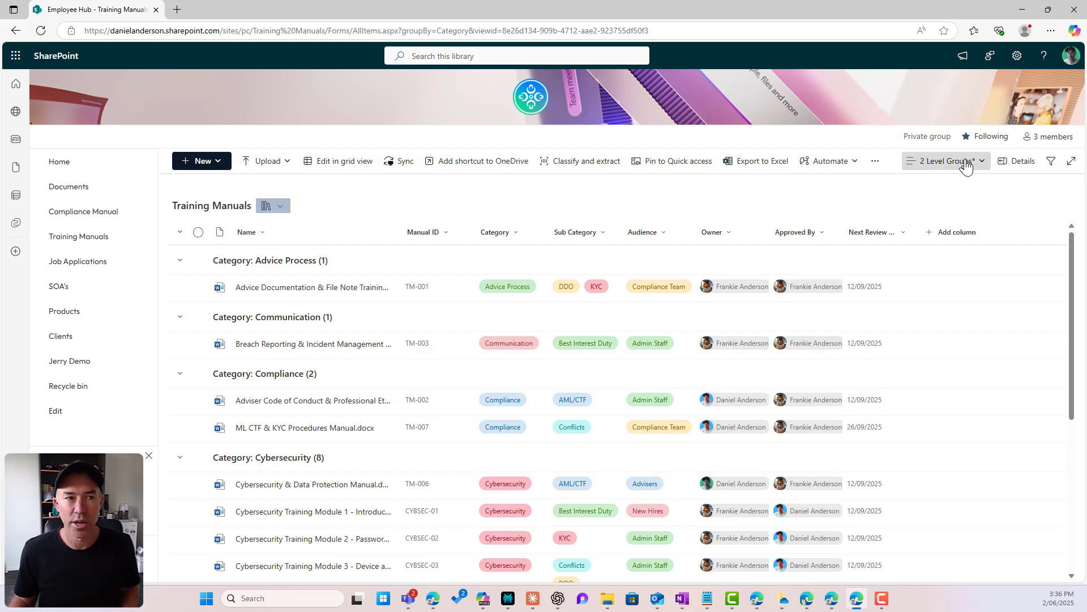
left_click(966, 164)
left_click(925, 333)
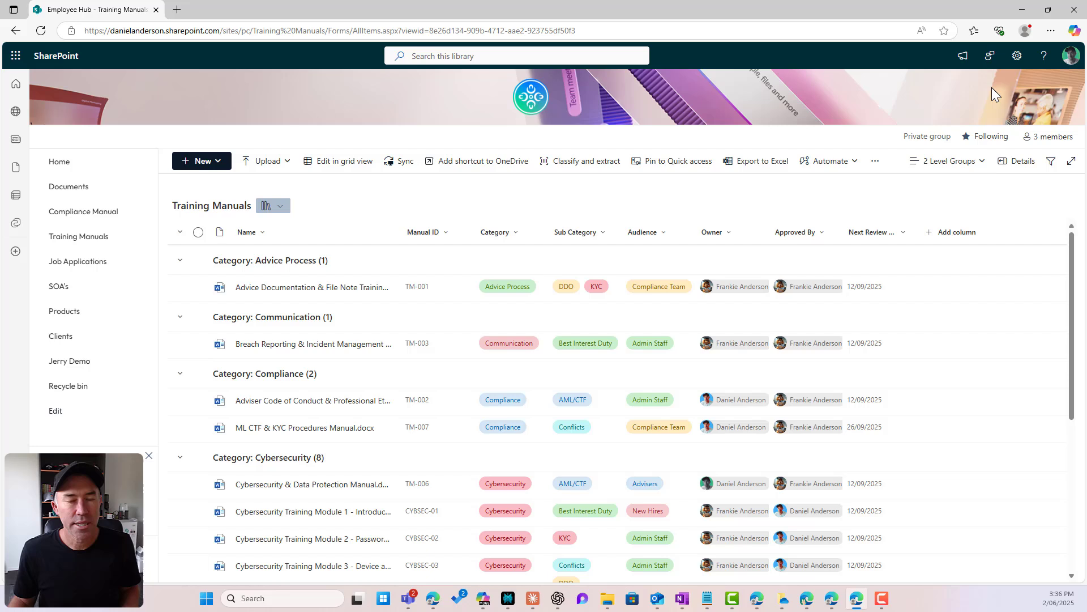
Step: Edit the current view to subgroup by Audience under Category, collapsed by default, and save
left_click(940, 164)
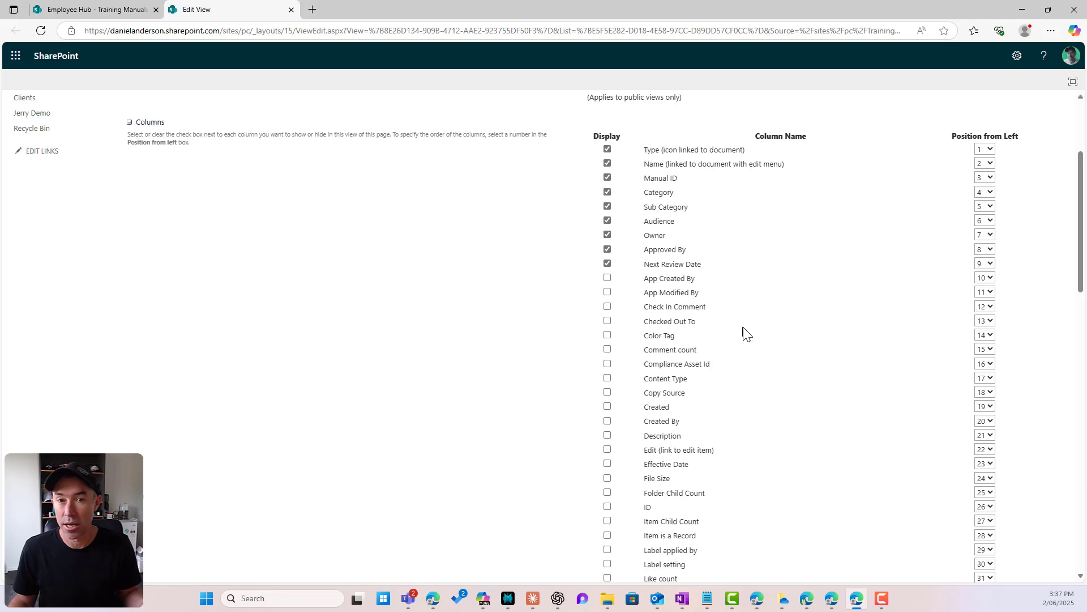
scroll(744, 334, "down", 13)
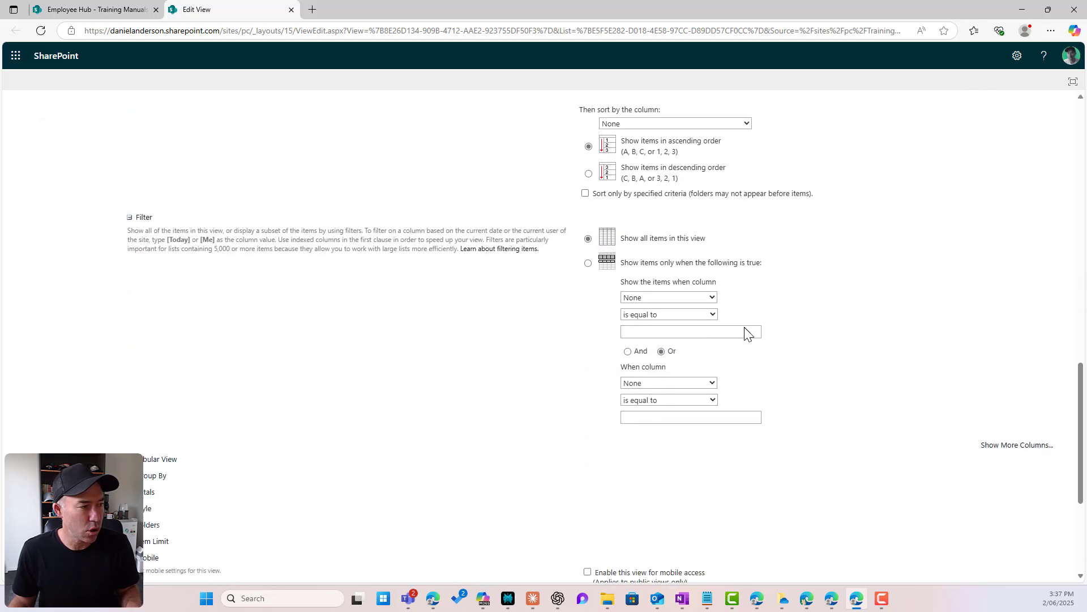
scroll(744, 331, "down", 3)
left_click(151, 306)
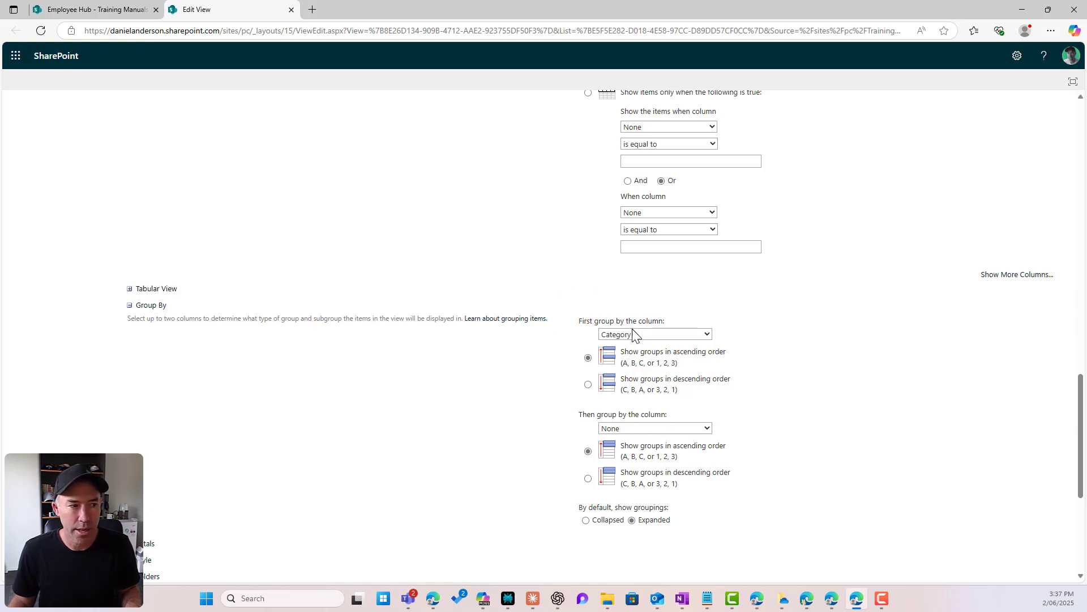
left_click(630, 428)
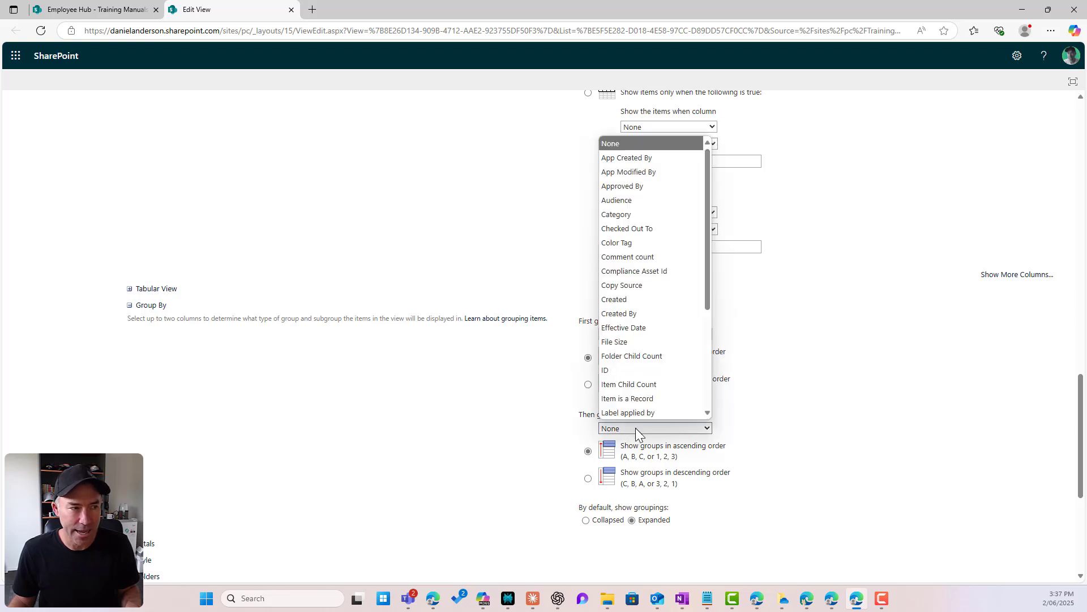
left_click(623, 200)
scroll(832, 382, "down", 5)
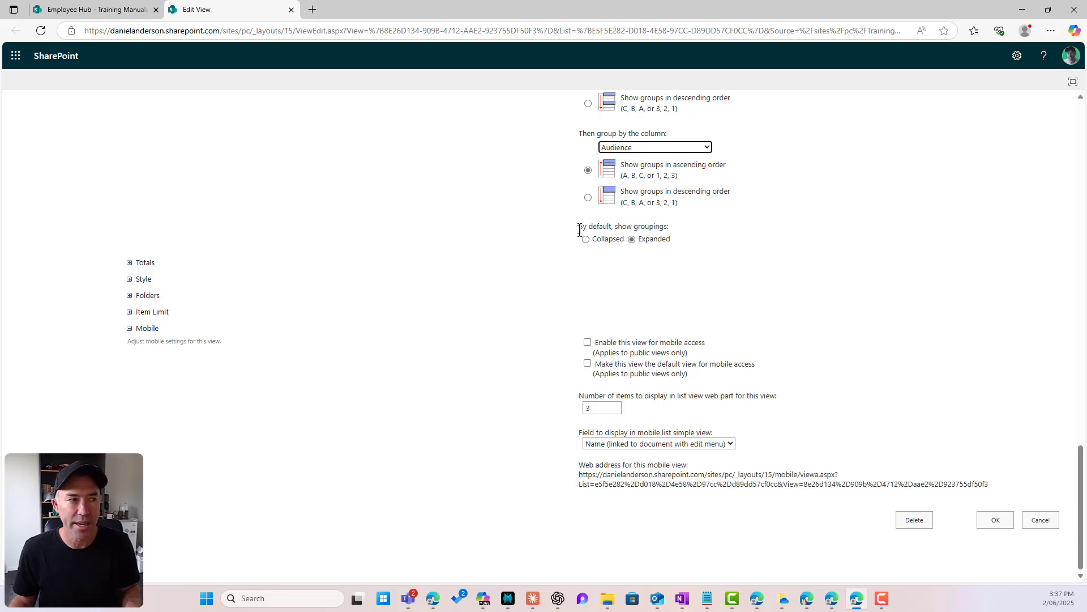
left_click_drag(578, 226, 663, 226)
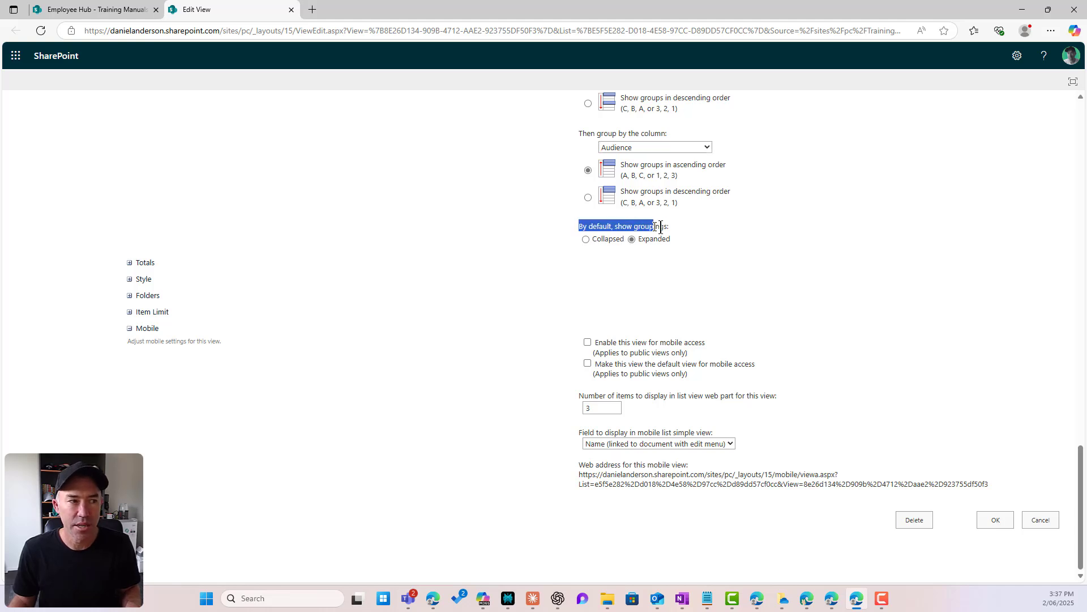
left_click(599, 242)
left_click(983, 553)
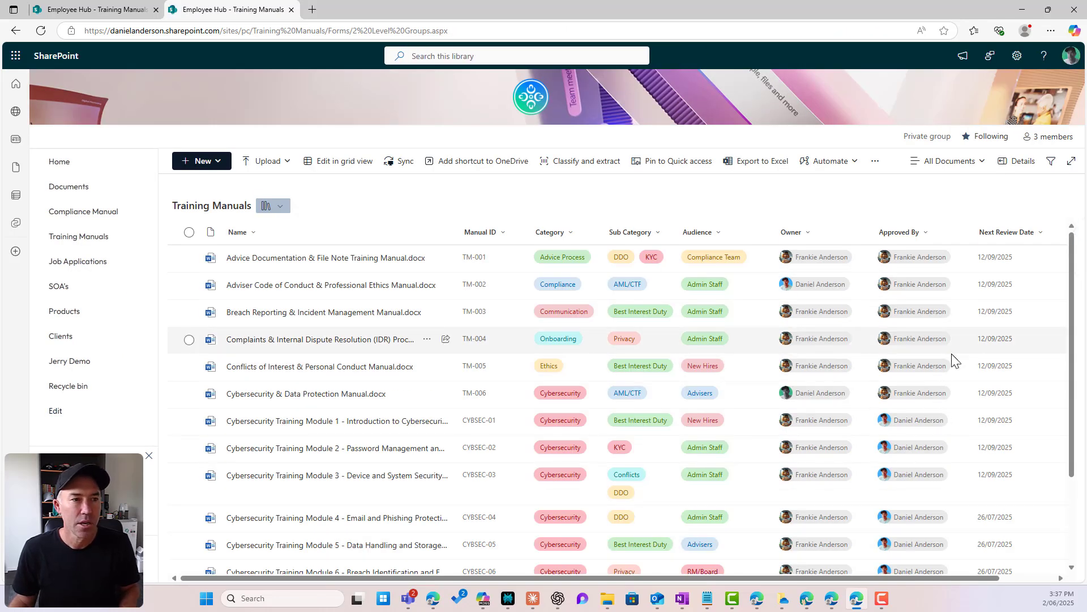
Step: Switch to the 2 Level Groups view and expand Cybersecurity, briefly opening the RM/Board subgroup
left_click(935, 170)
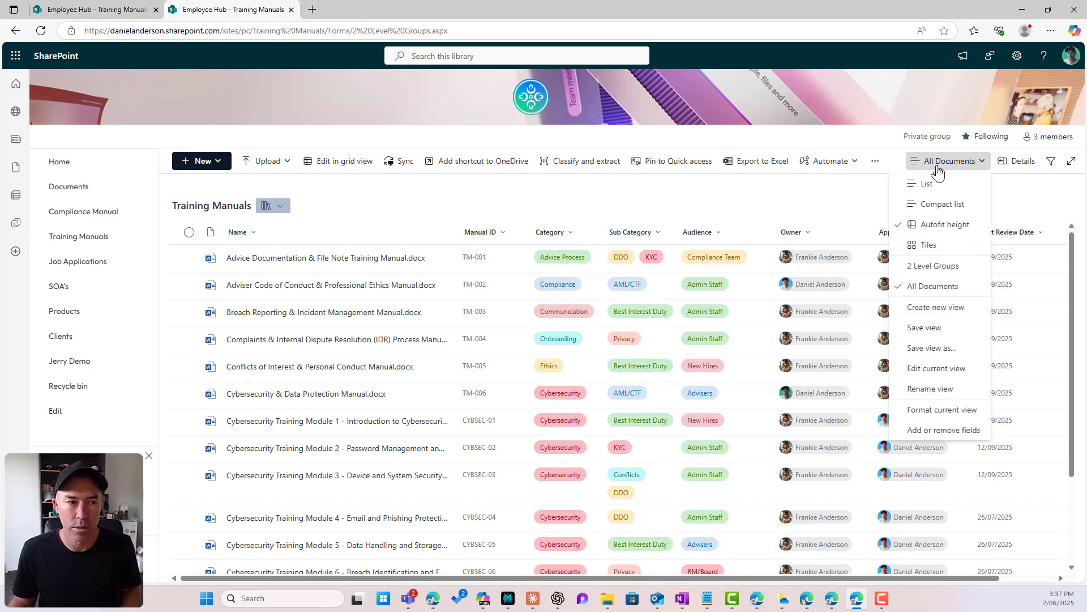
left_click(921, 272)
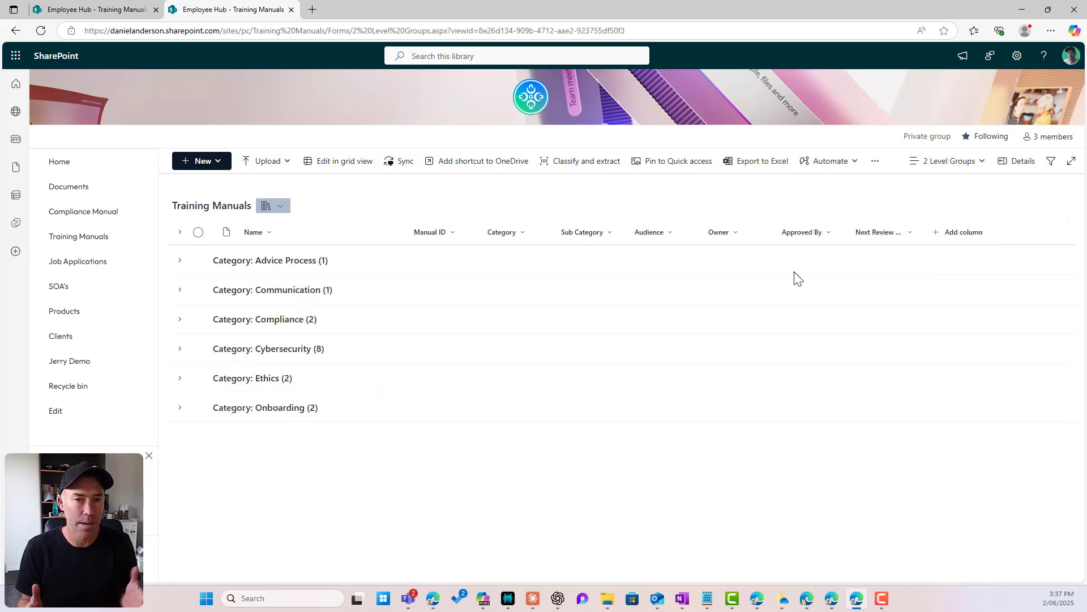
left_click(180, 349)
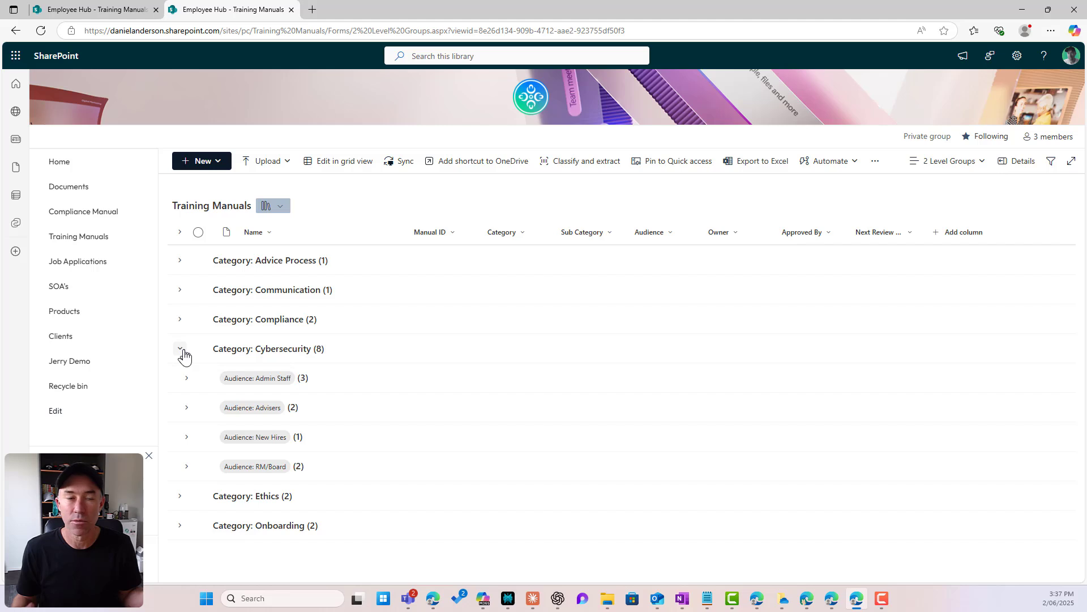
left_click(187, 467)
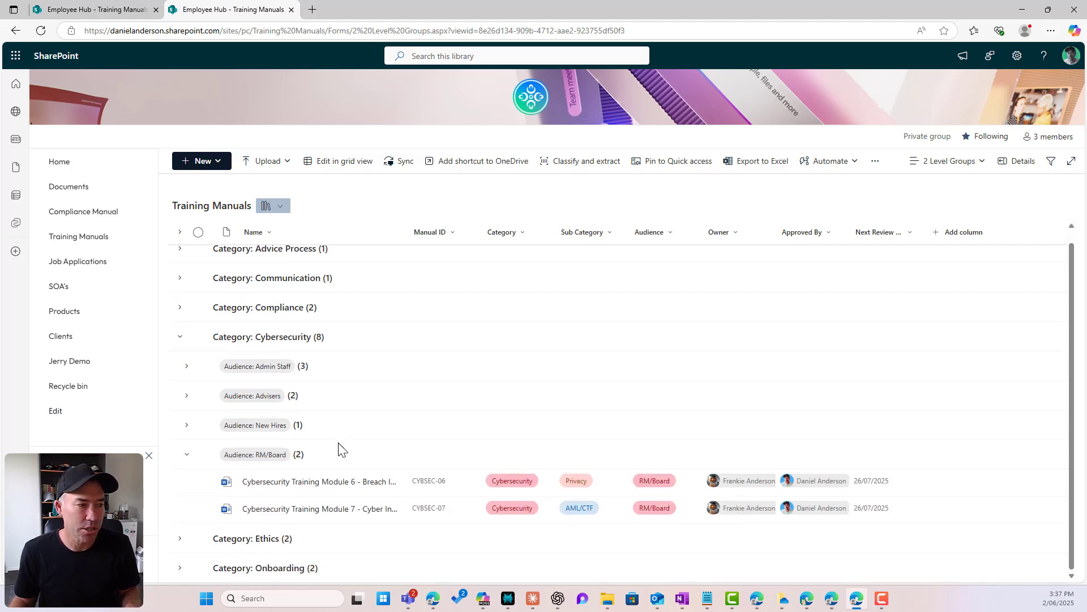
left_click(186, 456)
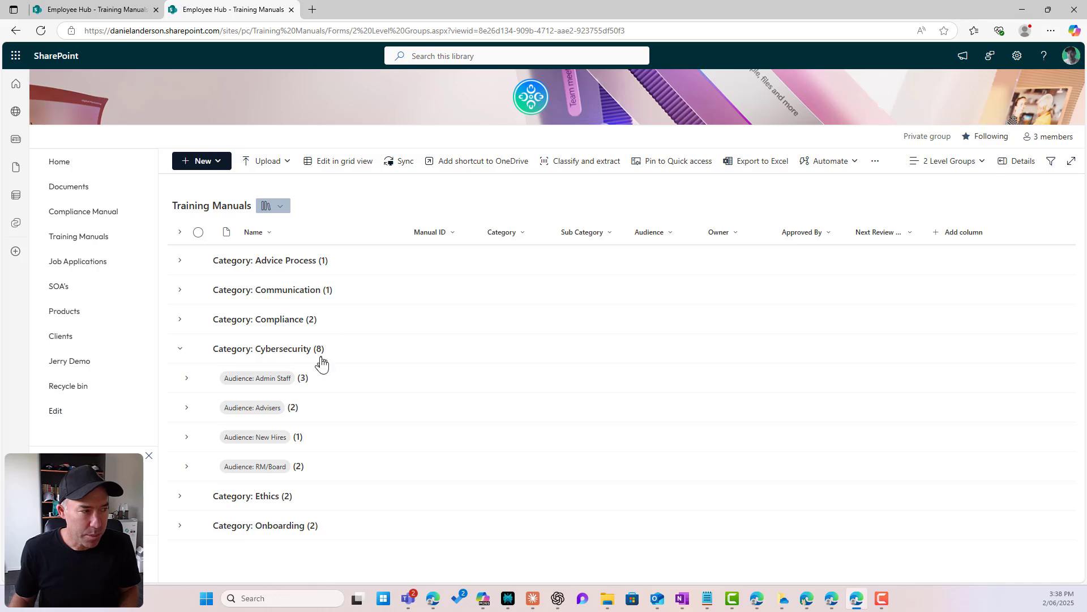
Step: Drag New Prospect PowerApp.docx from File Explorer into Cybersecurity's Admin Staff subgroup, then refresh
left_click(607, 598)
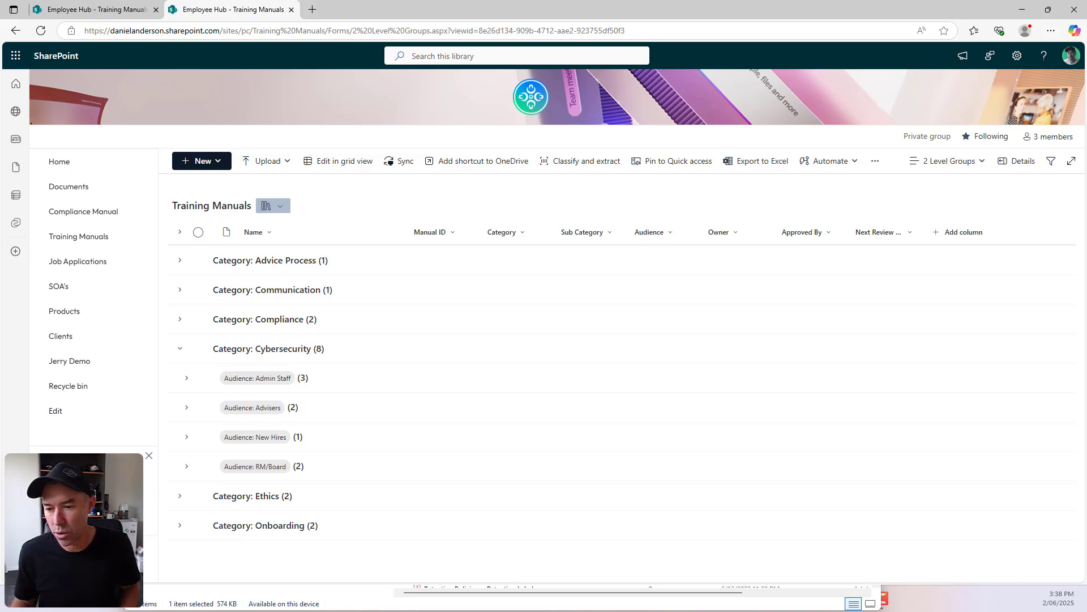
key("alt+Tab")
left_click_drag(692, 67, 1086, 91)
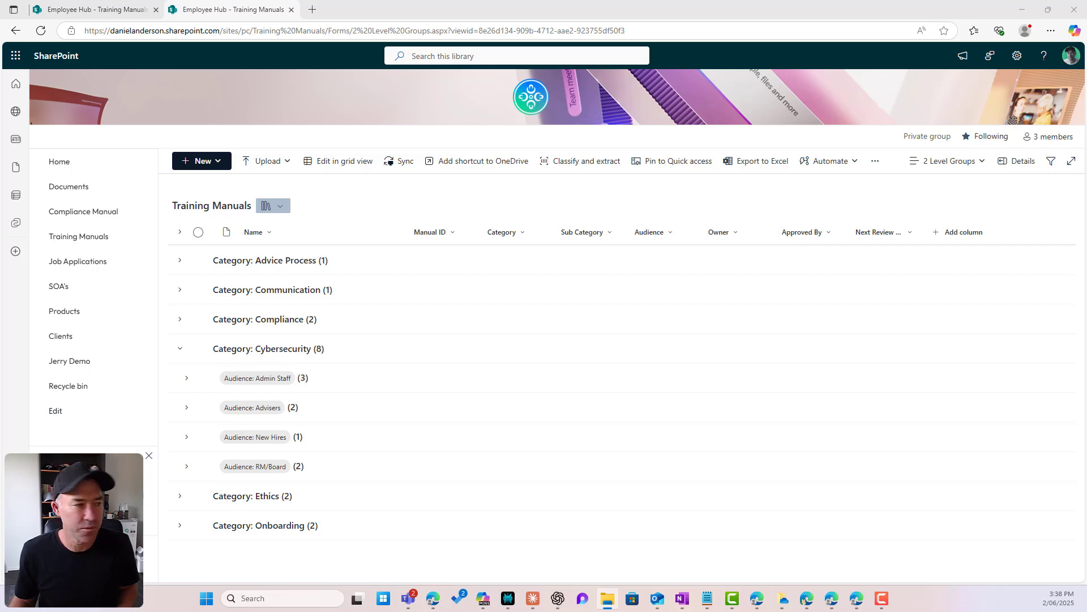
left_click_drag(1086, 403, 406, 391)
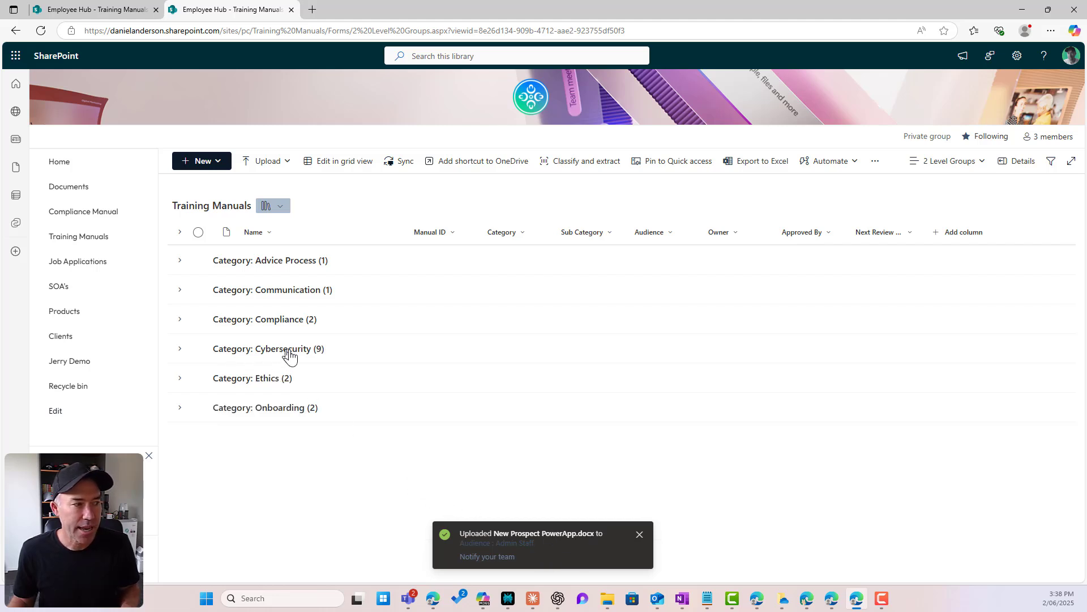
left_click(41, 30)
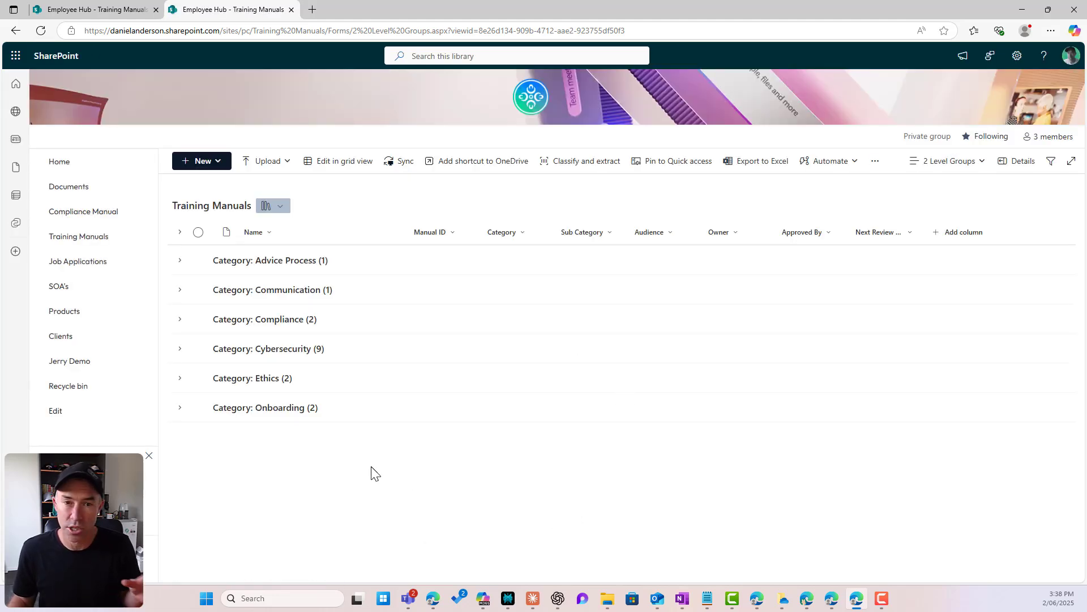
Step: Expand Cybersecurity's Admin Staff subgroup to check the new file, then expand Advice Process
left_click(180, 348)
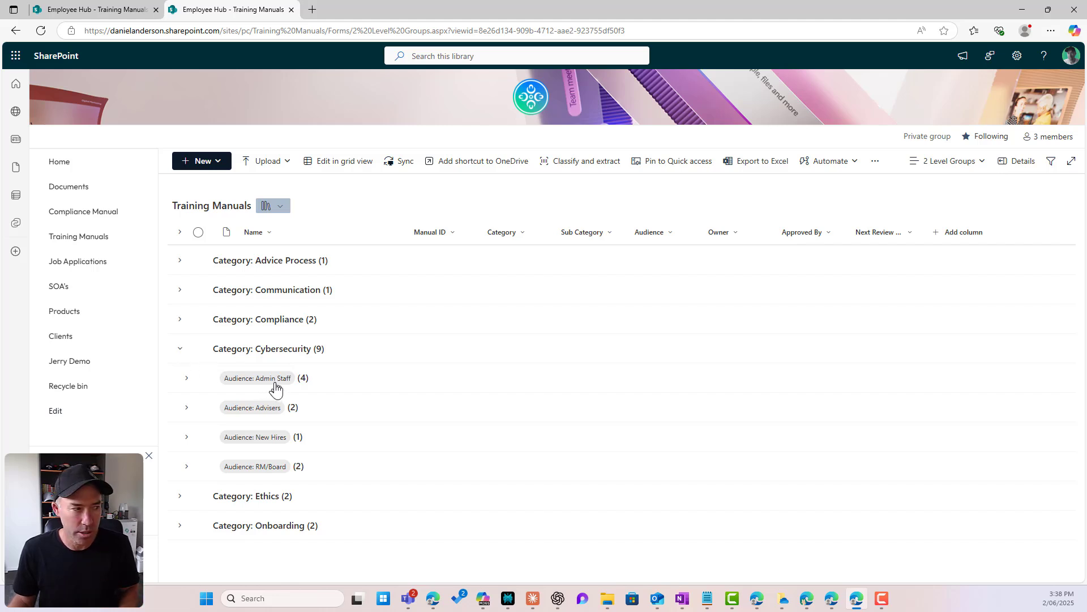
left_click(186, 379)
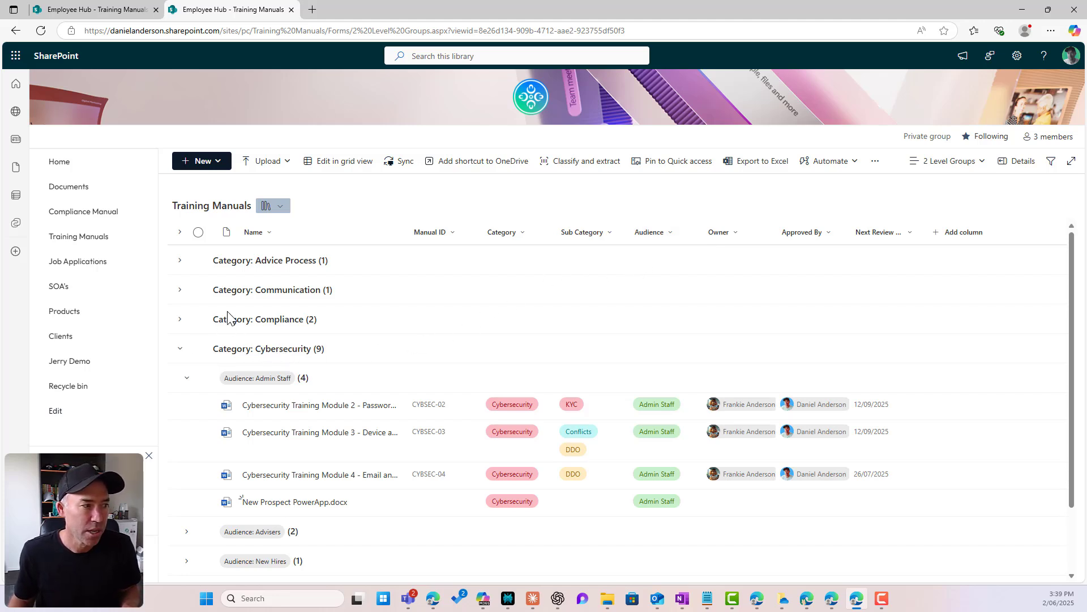
left_click(177, 266)
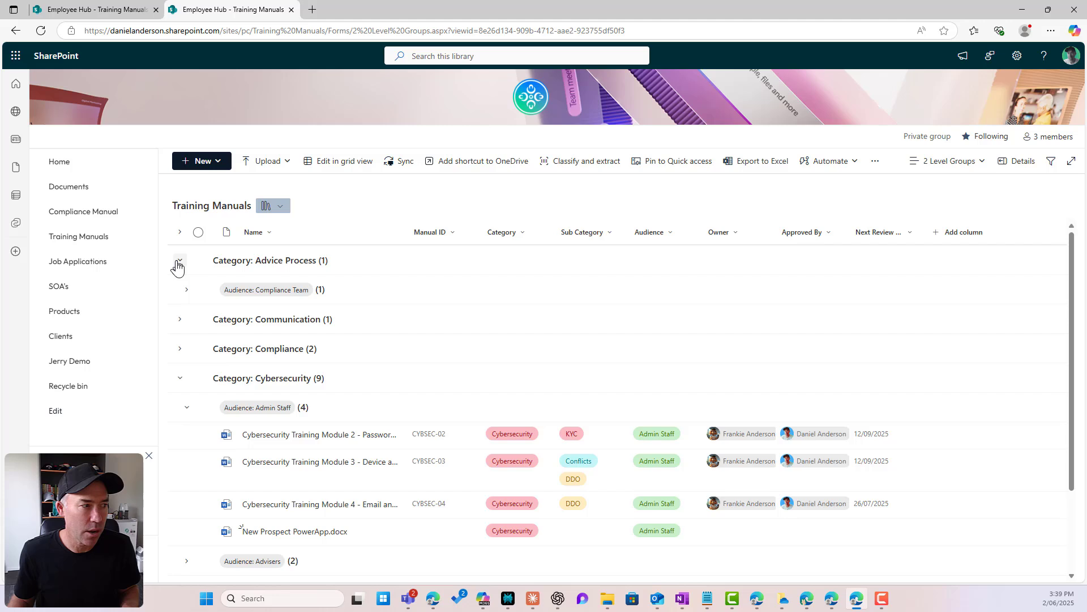
left_click(188, 407)
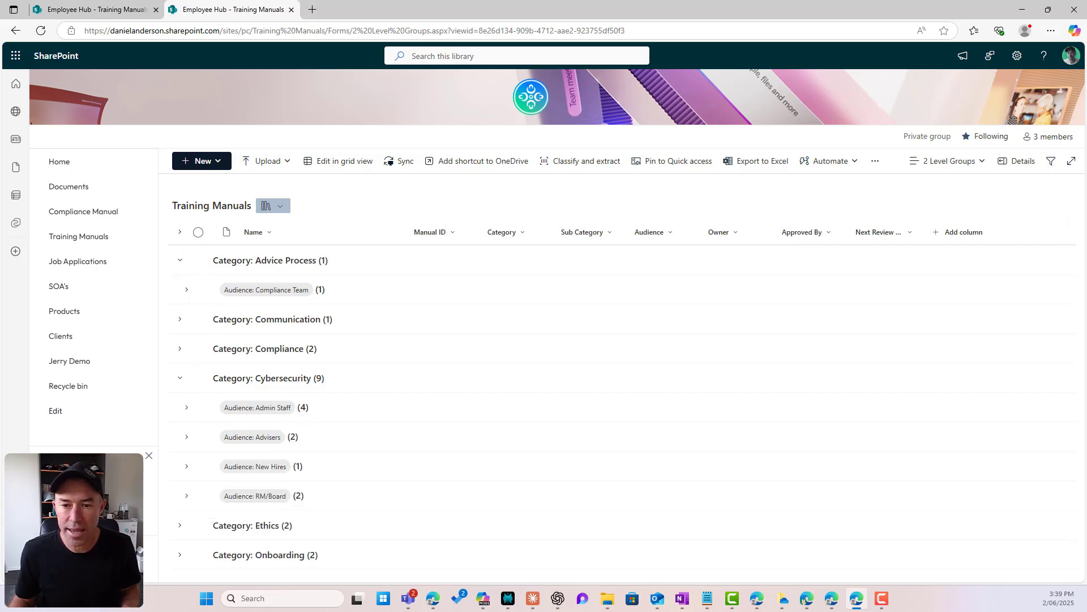
Step: Drop Project Initiation Document.docx onto Advice Process's Compliance Team subgroup and verify its tags after refreshing
left_click_drag(521, 389, 298, 294)
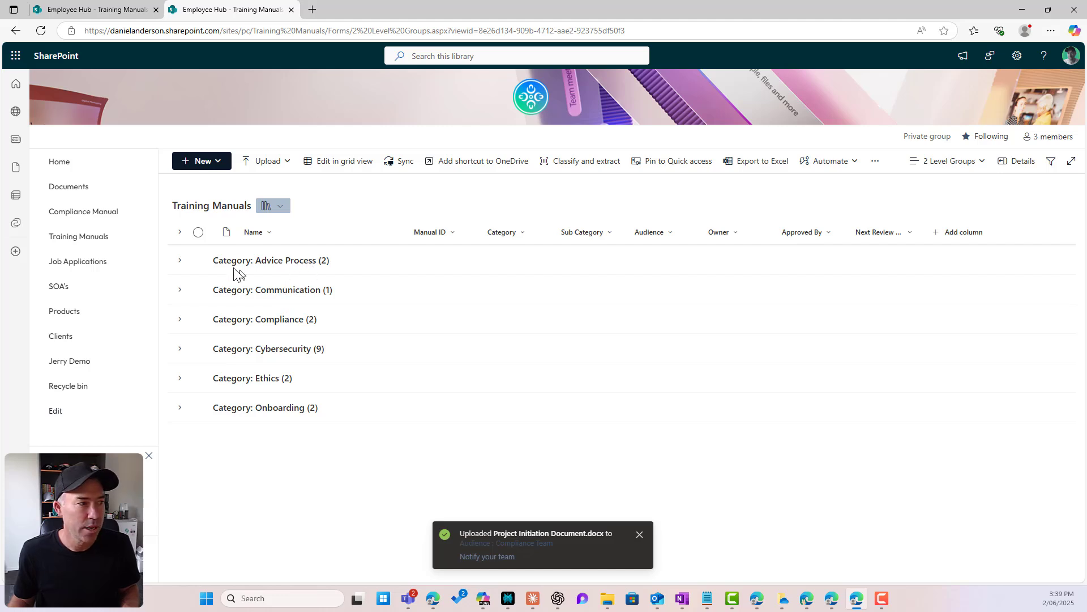
left_click(180, 261)
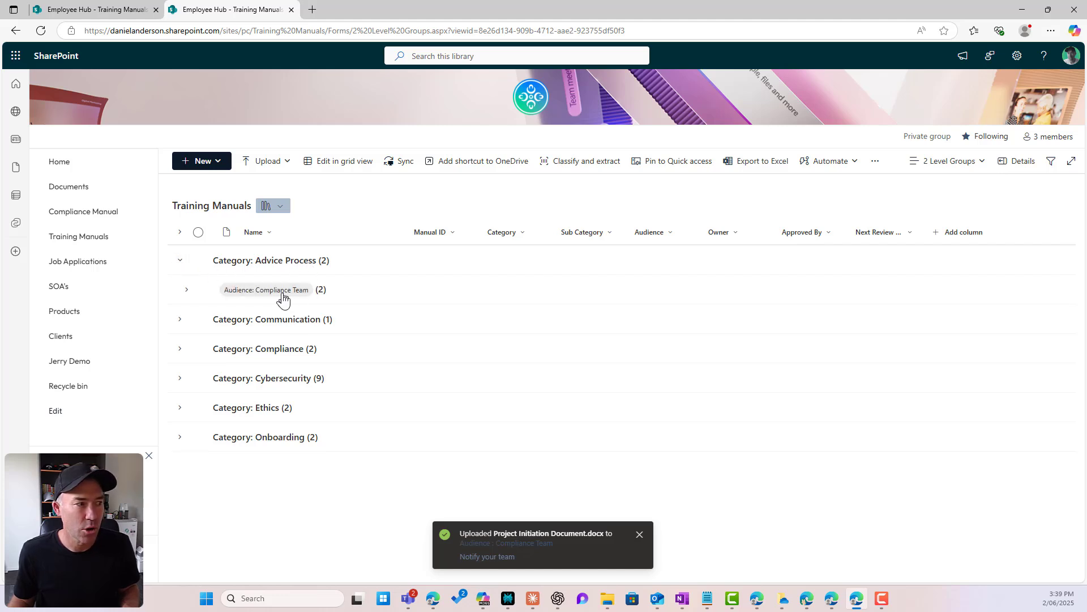
left_click(188, 290)
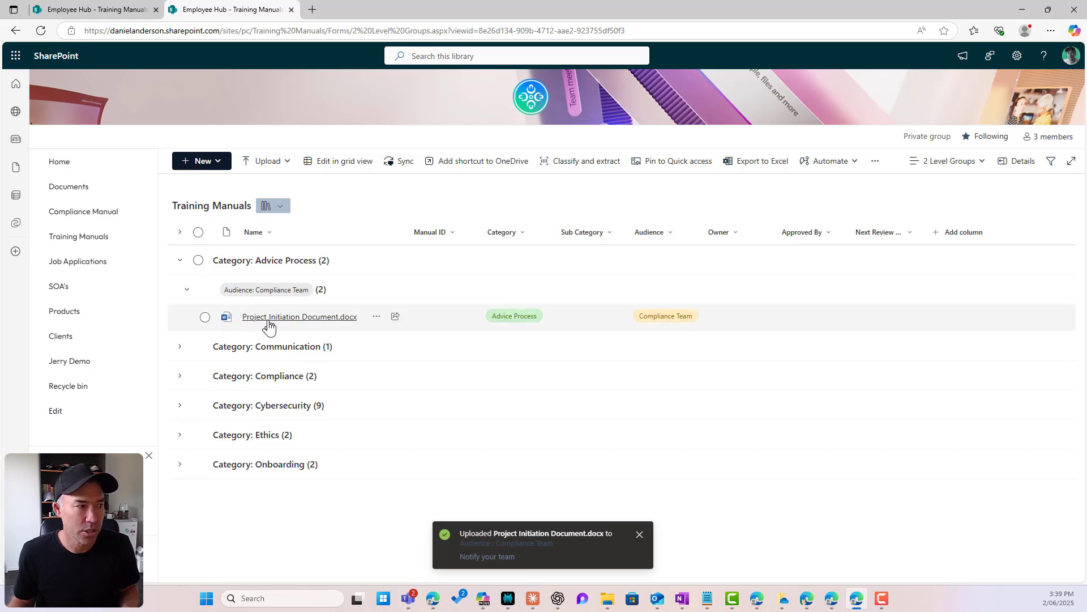
left_click(41, 30)
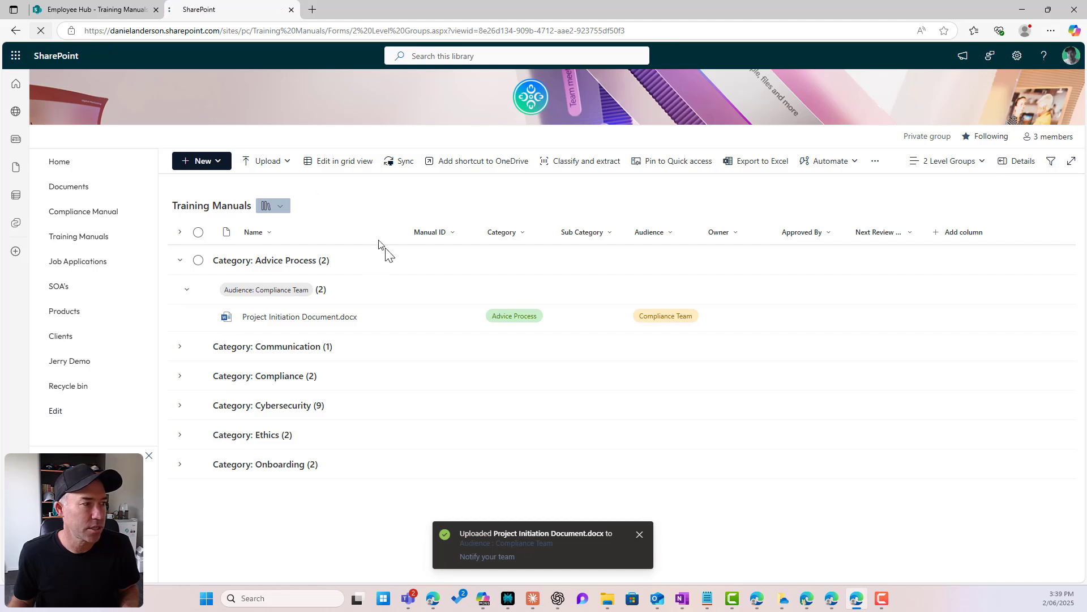
left_click(181, 261)
left_click(187, 290)
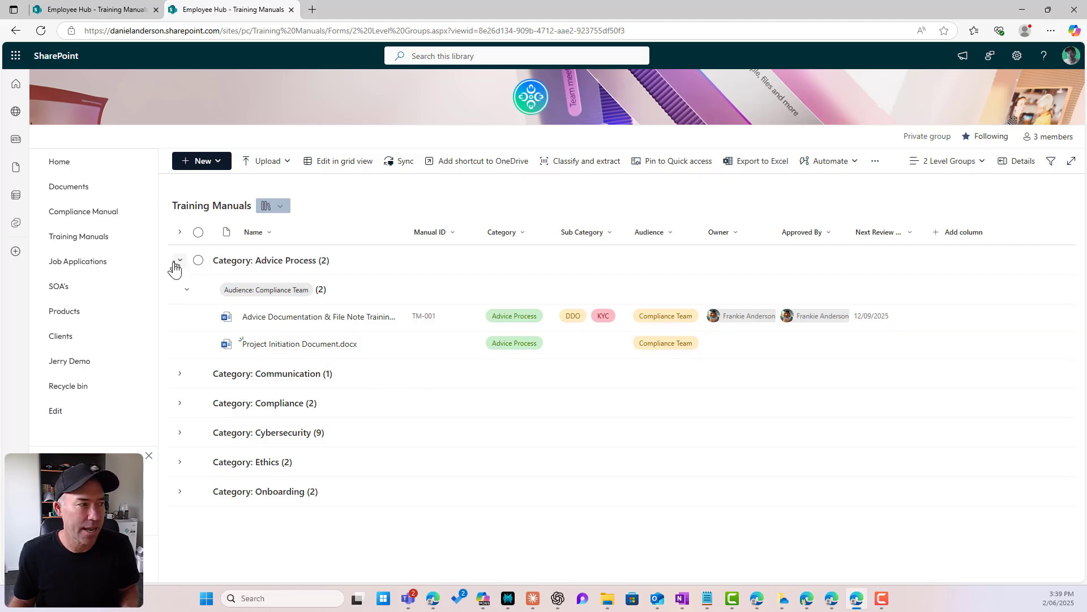
left_click(186, 290)
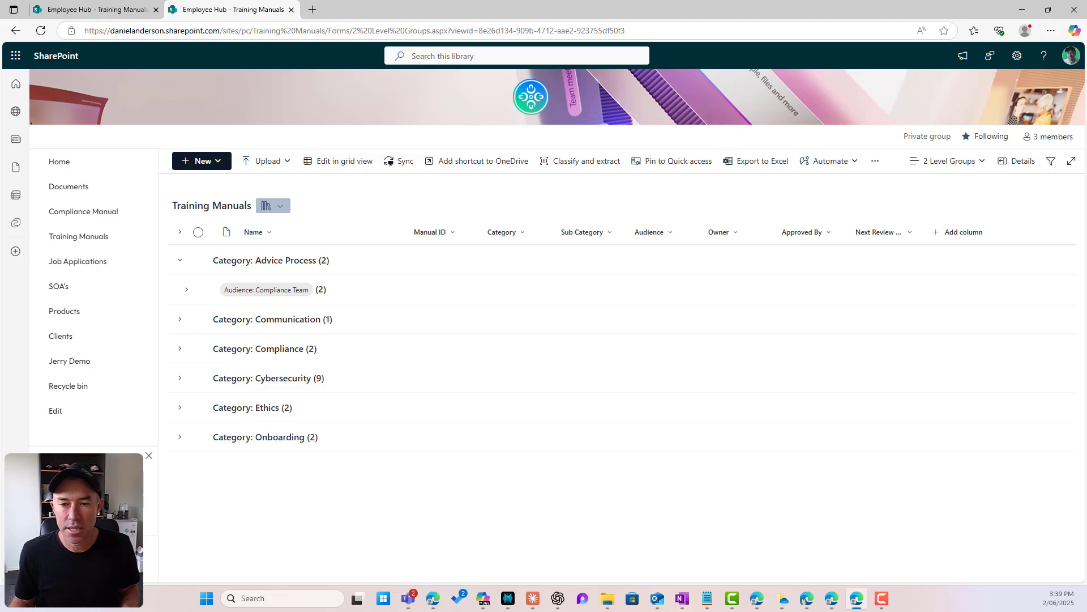
Step: Drop Parts Requests September.xlsx onto Advice Process and confirm it appears under Audience: Unassigned
left_click_drag(477, 289, 322, 272)
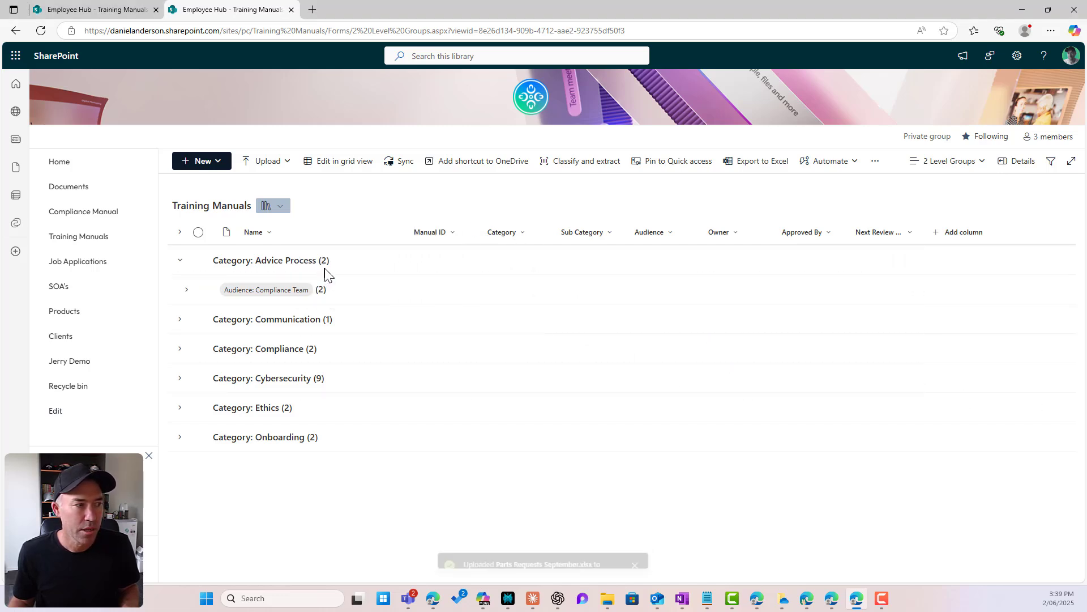
left_click(181, 262)
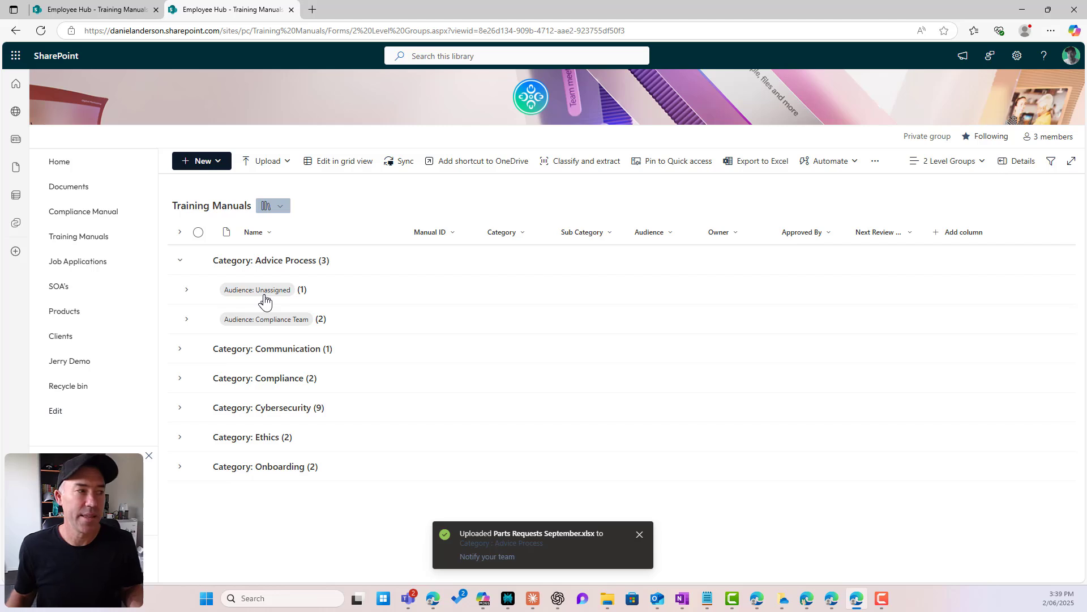
left_click(187, 291)
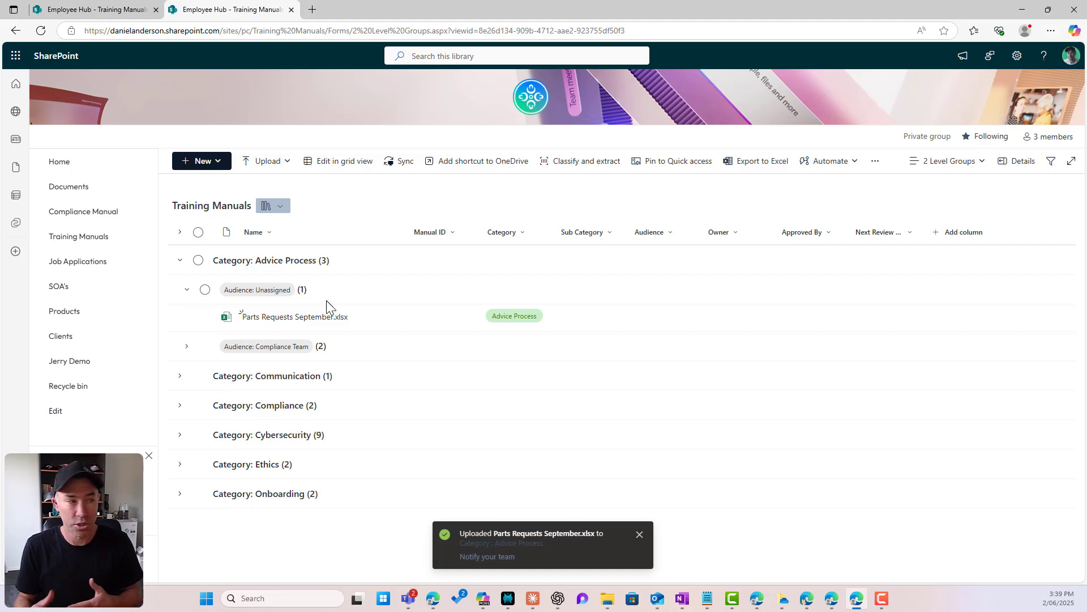
left_click(187, 290)
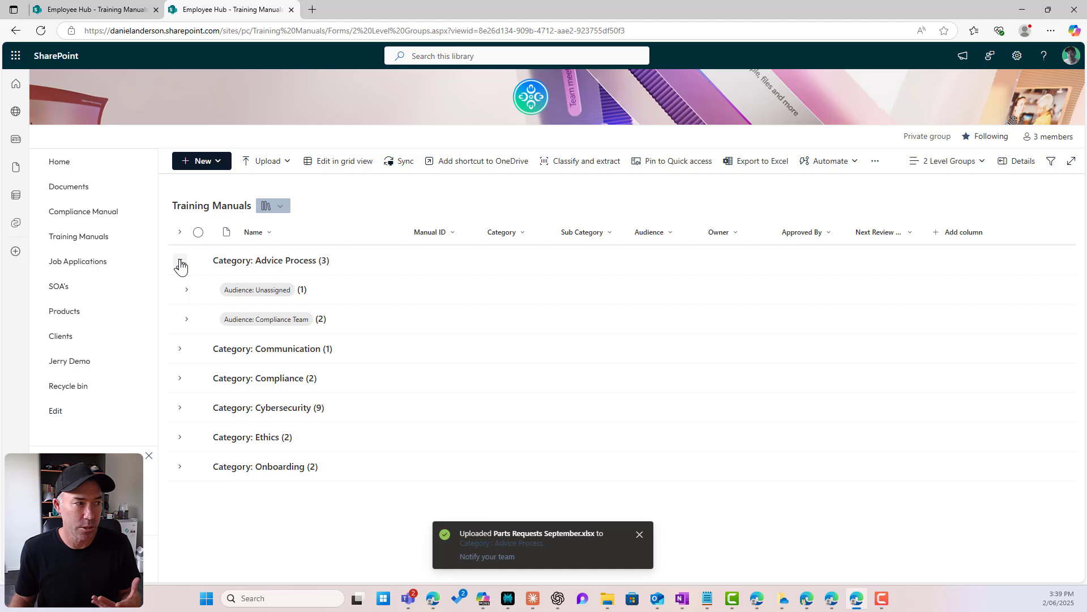
left_click(180, 262)
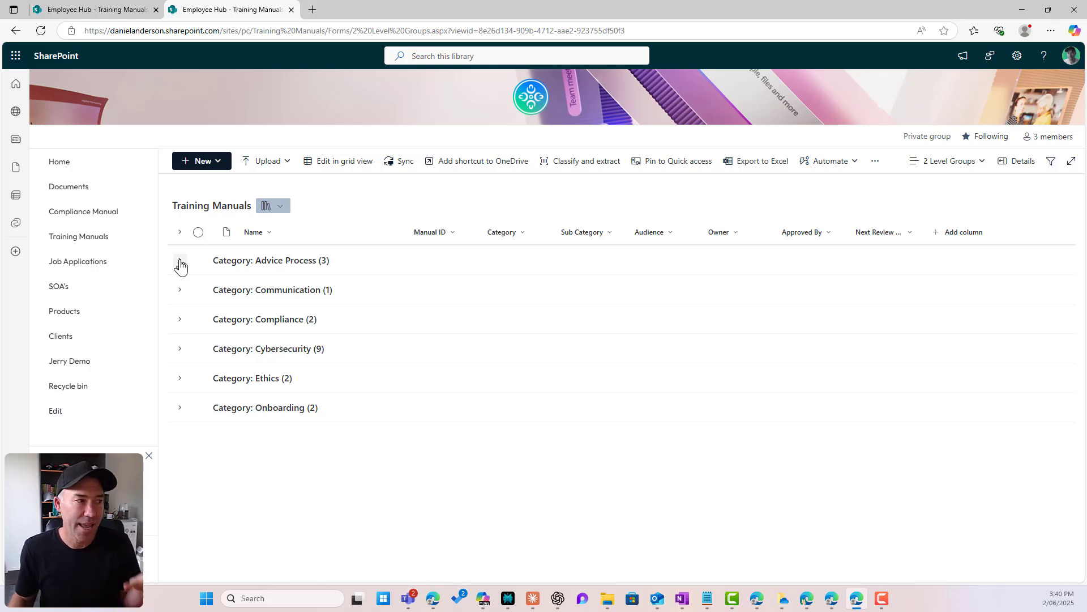
left_click(180, 262)
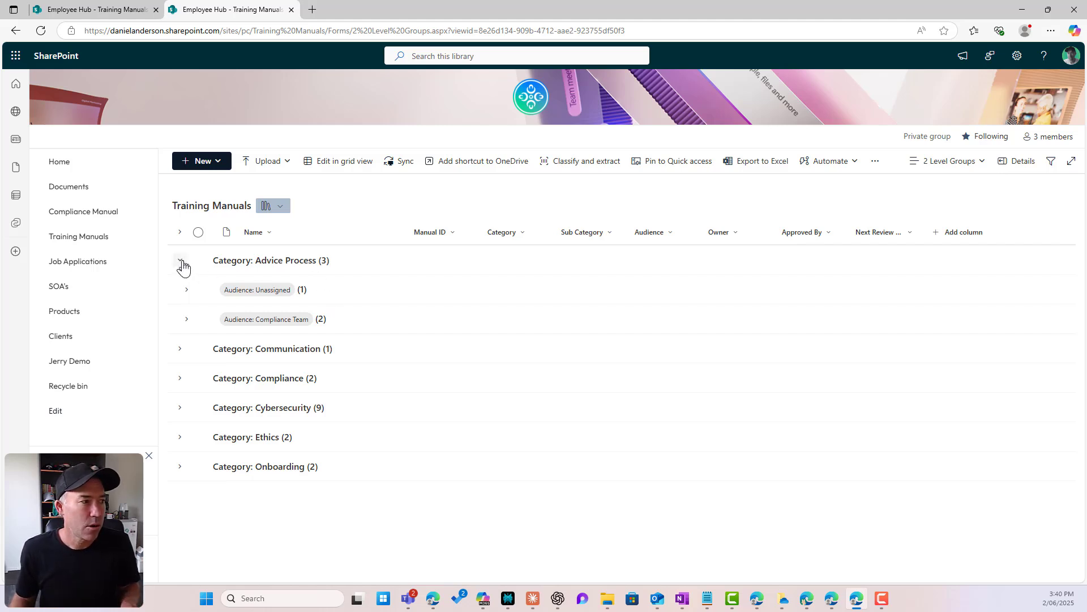
Step: Collapse Advice Process and switch the library back to the All Documents view
left_click(180, 261)
left_click(930, 164)
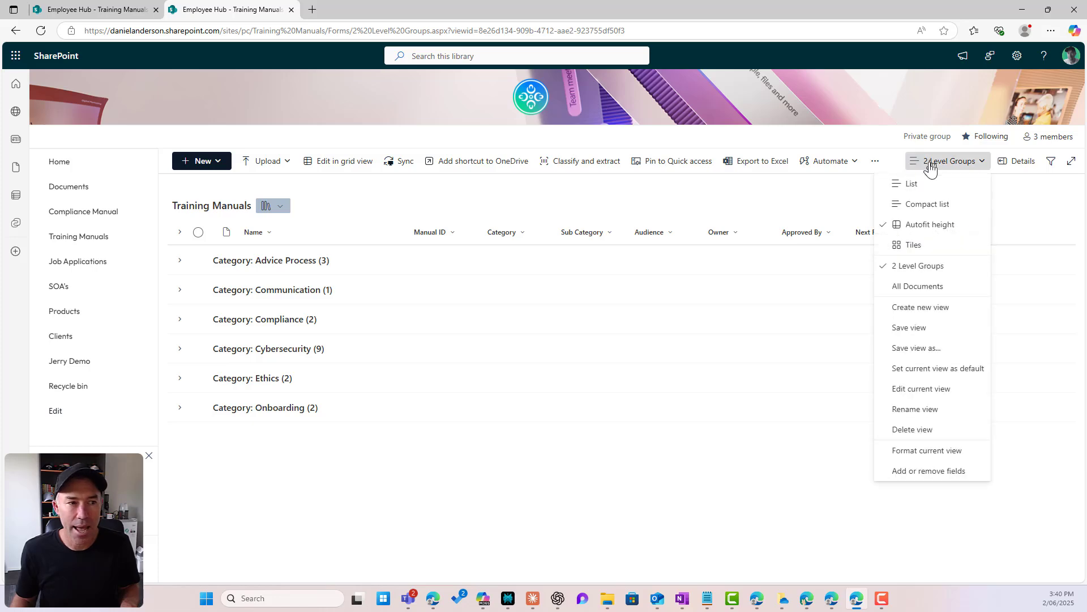
left_click(930, 290)
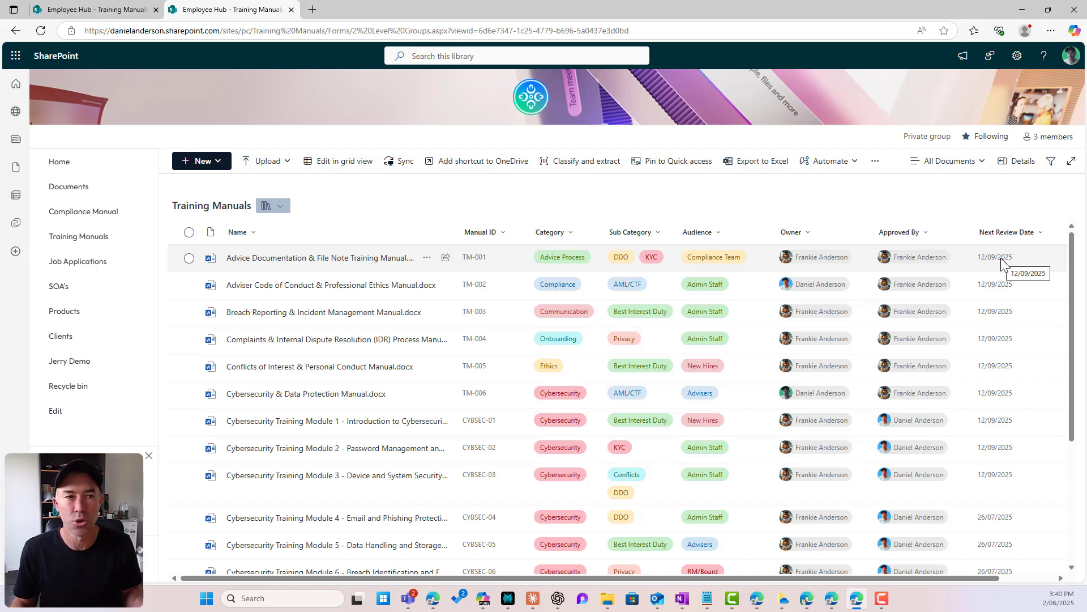
left_click(850, 168)
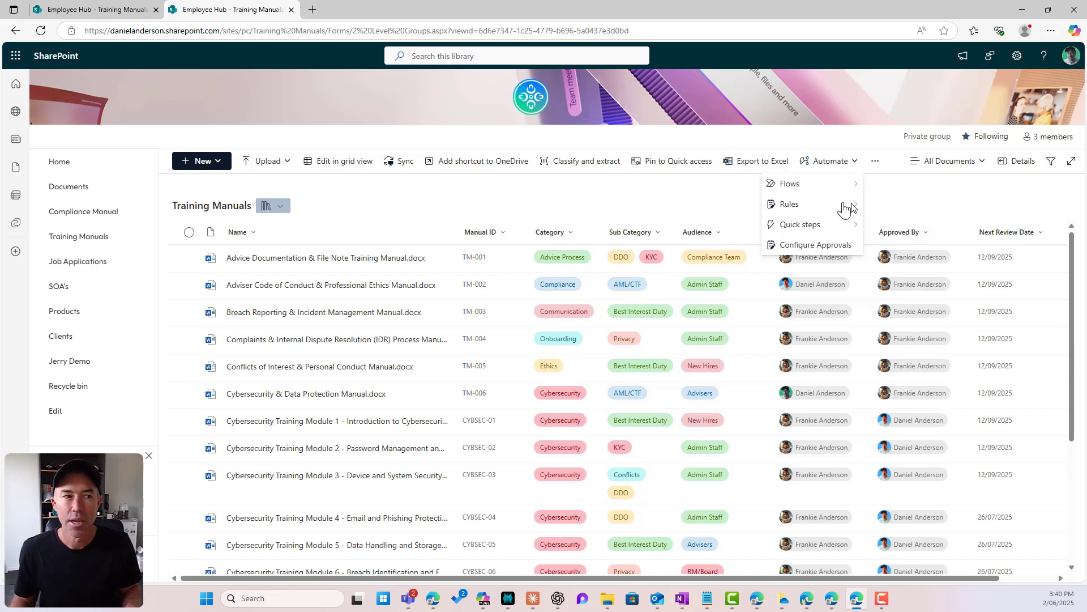
Step: Start a new library rule triggered when a date approaches
mouse_move(830, 215)
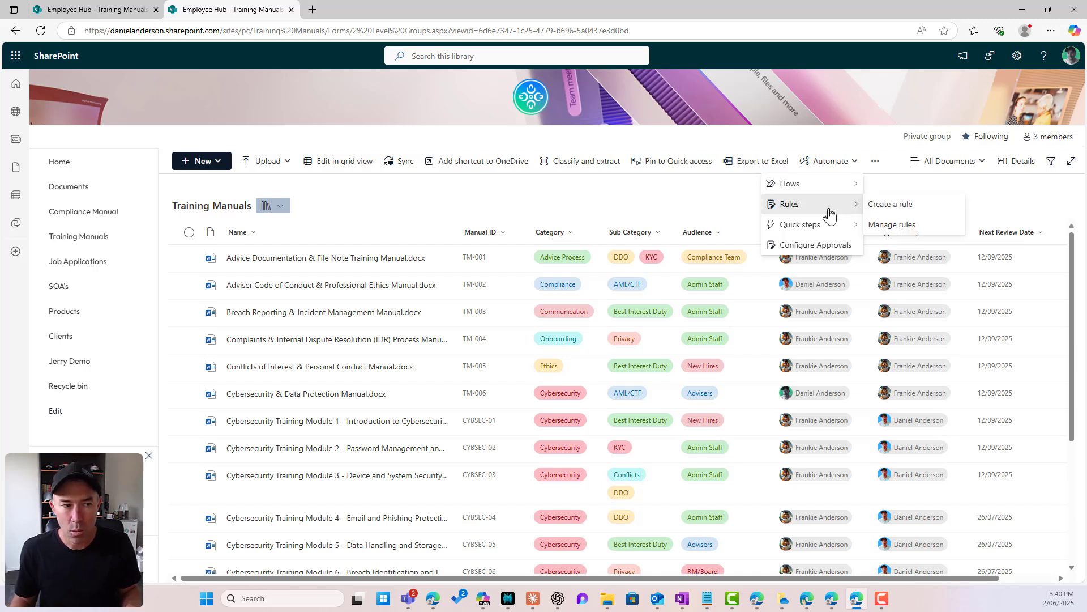
left_click(1056, 198)
left_click(835, 165)
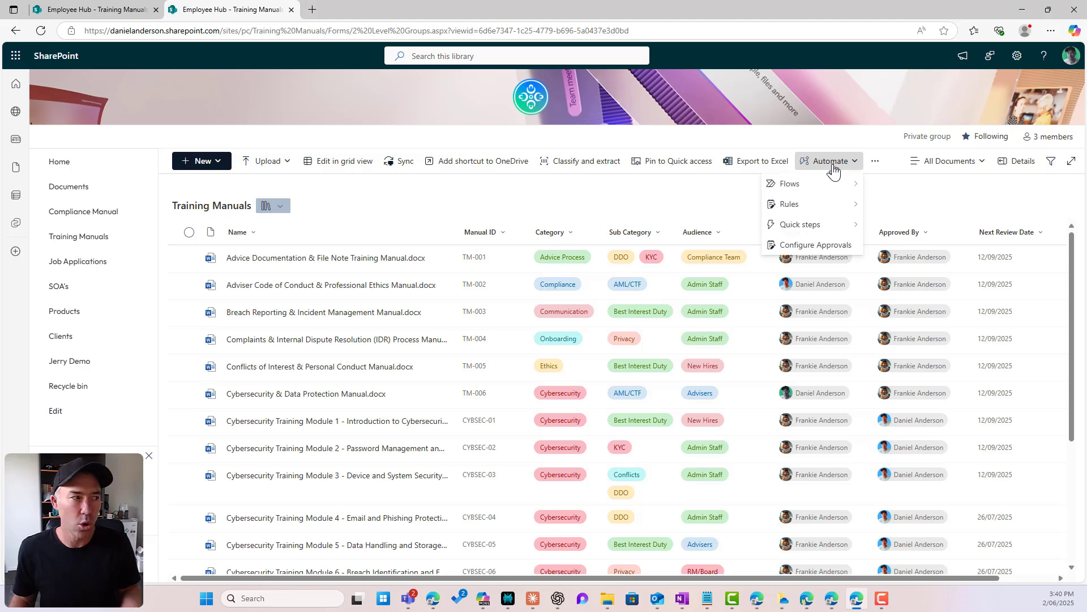
mouse_move(831, 205)
left_click(902, 212)
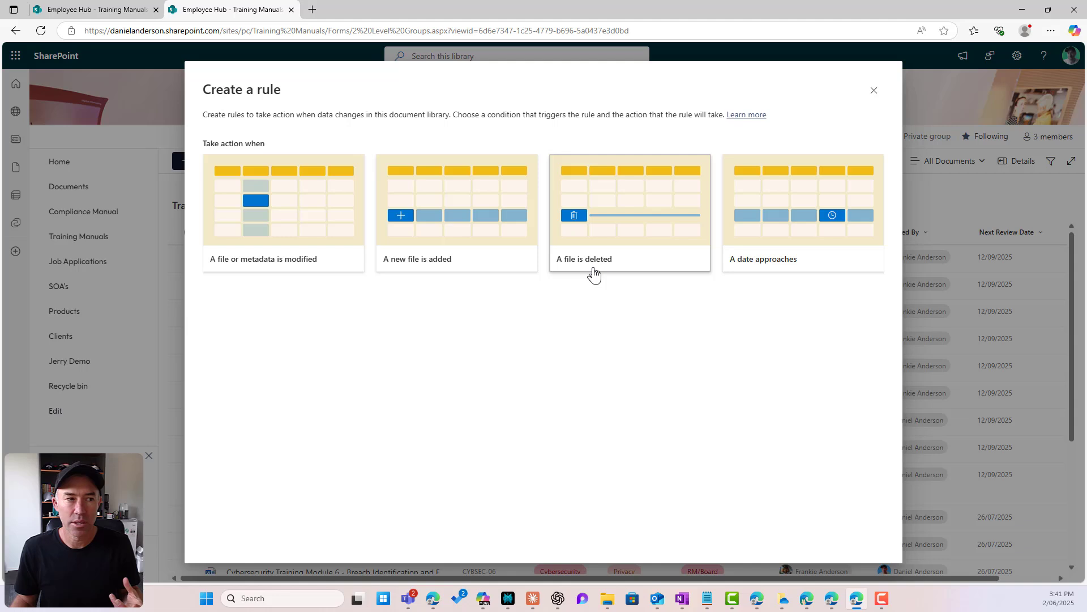
left_click(777, 243)
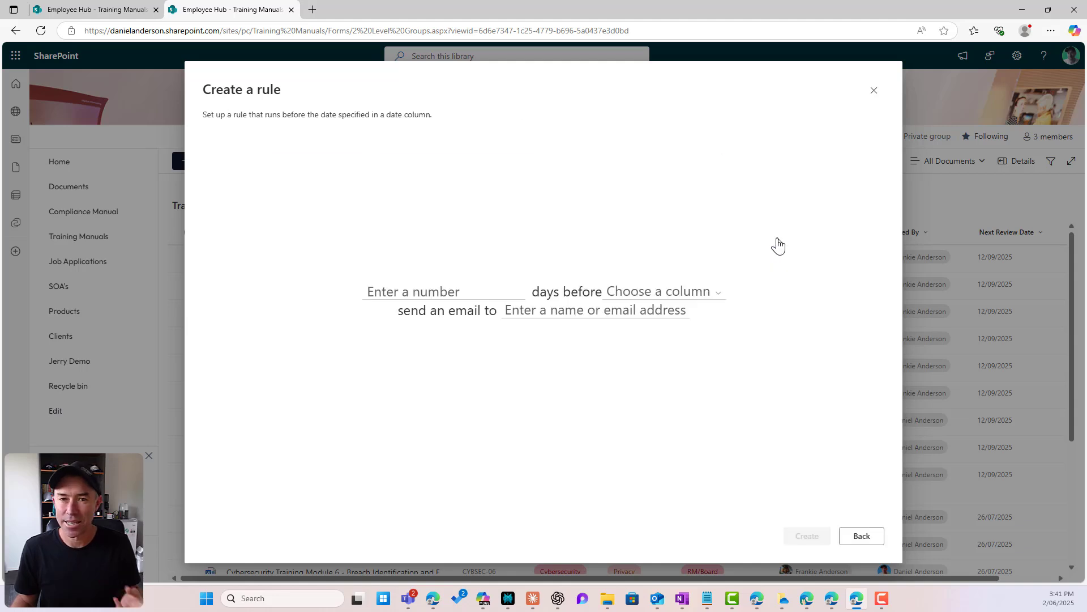
Step: Set the rule to email the Owner 30 days before Next Review Date
left_click(435, 291)
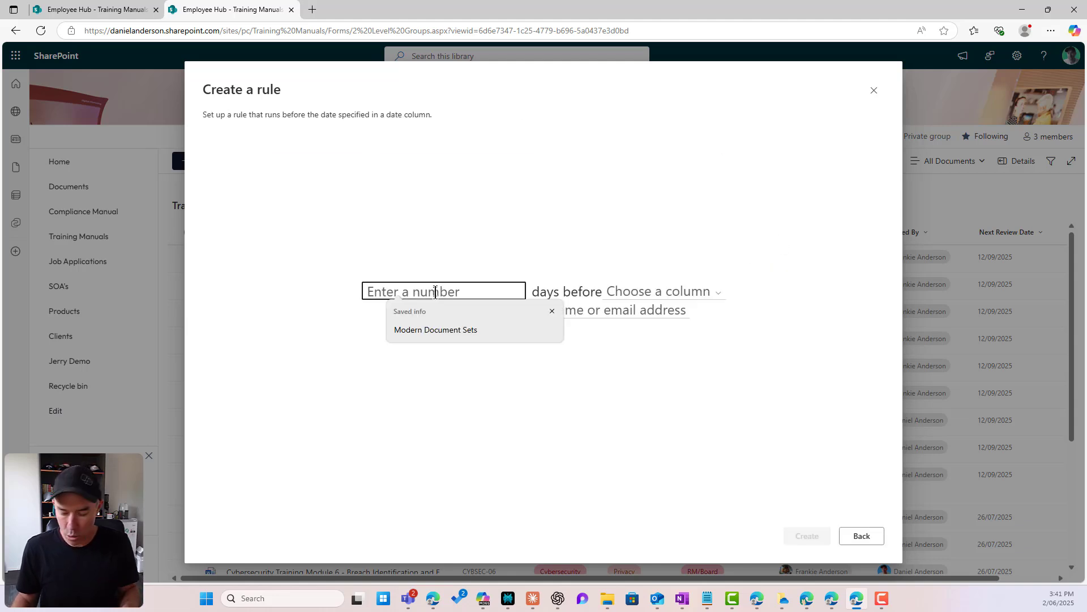
type("30")
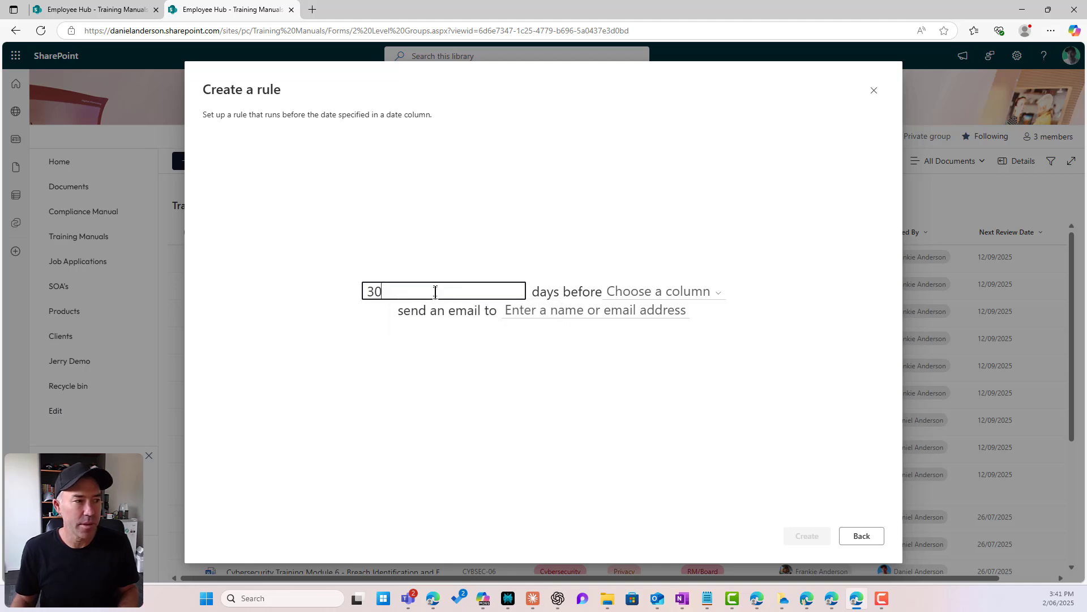
left_click(628, 292)
left_click(636, 311)
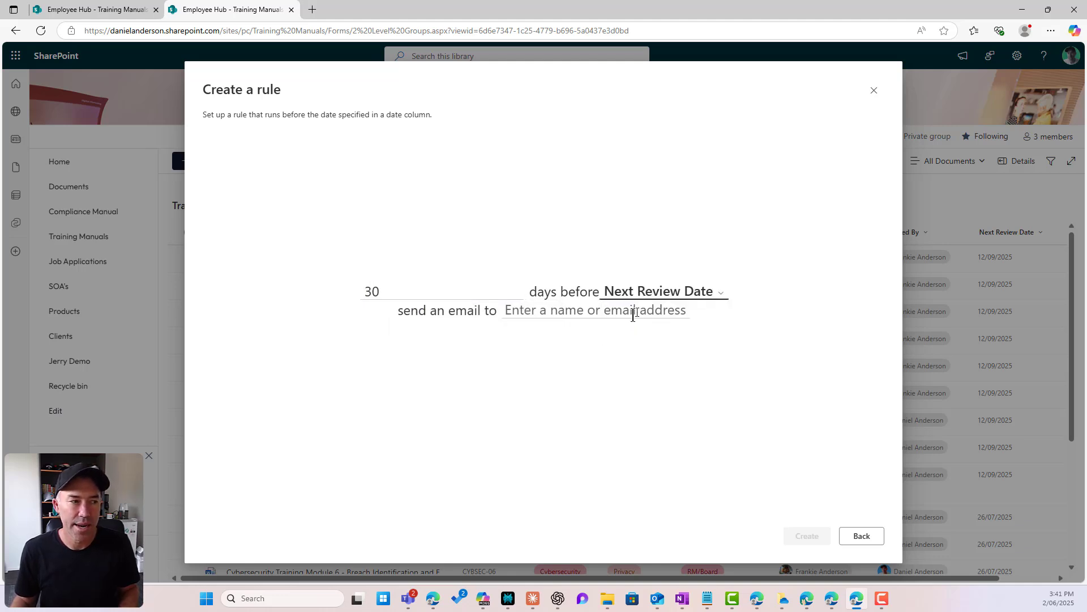
left_click(521, 309)
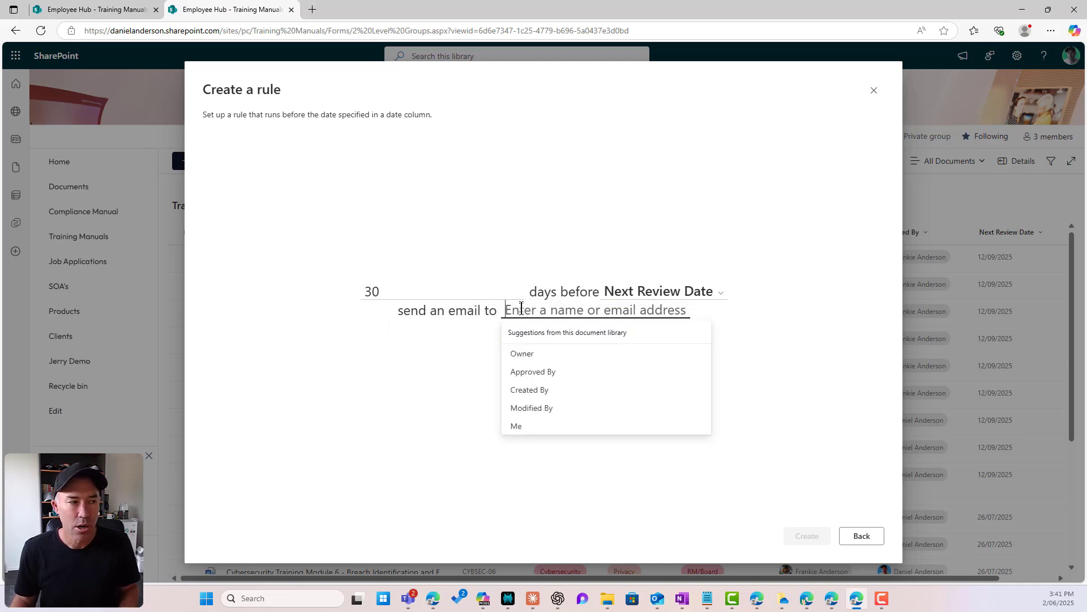
left_click(537, 359)
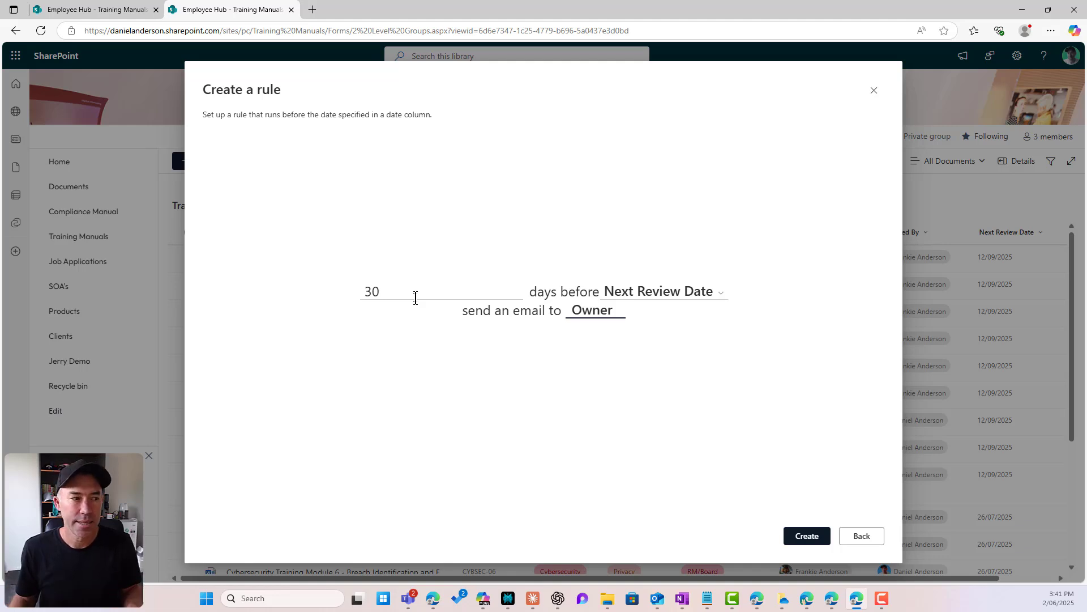
Step: Save the rule emailing the Owner 30 days before Next Review Date, then return to Training Manuals
left_click(813, 542)
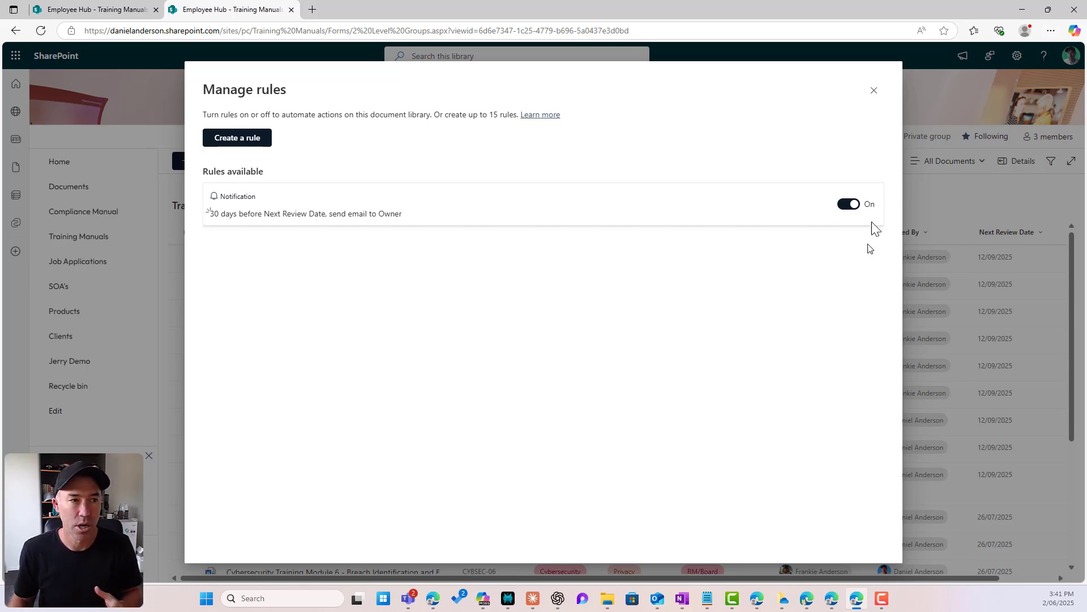
left_click(874, 90)
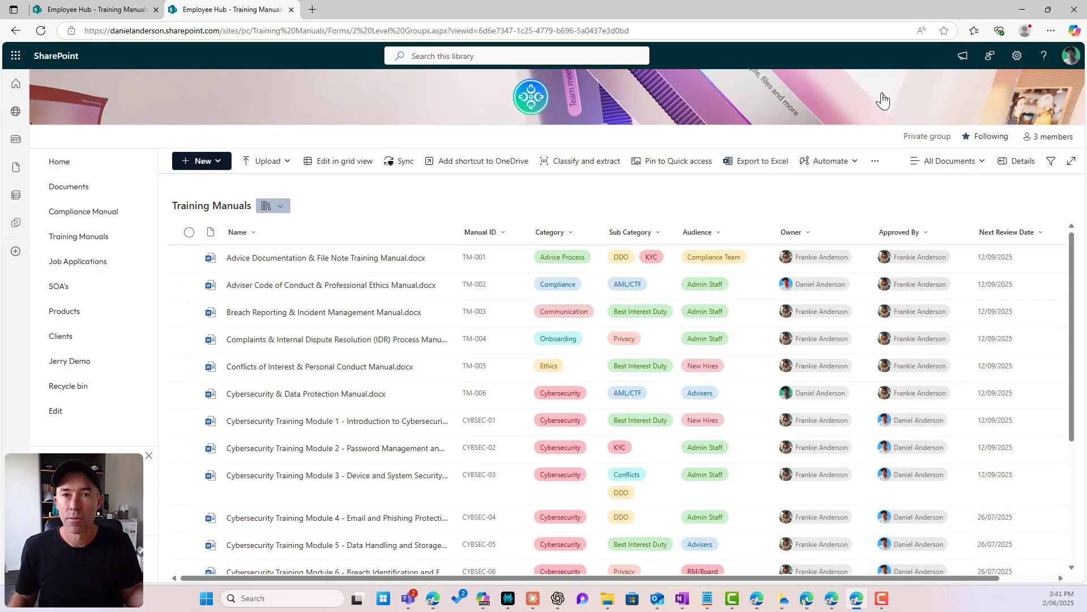